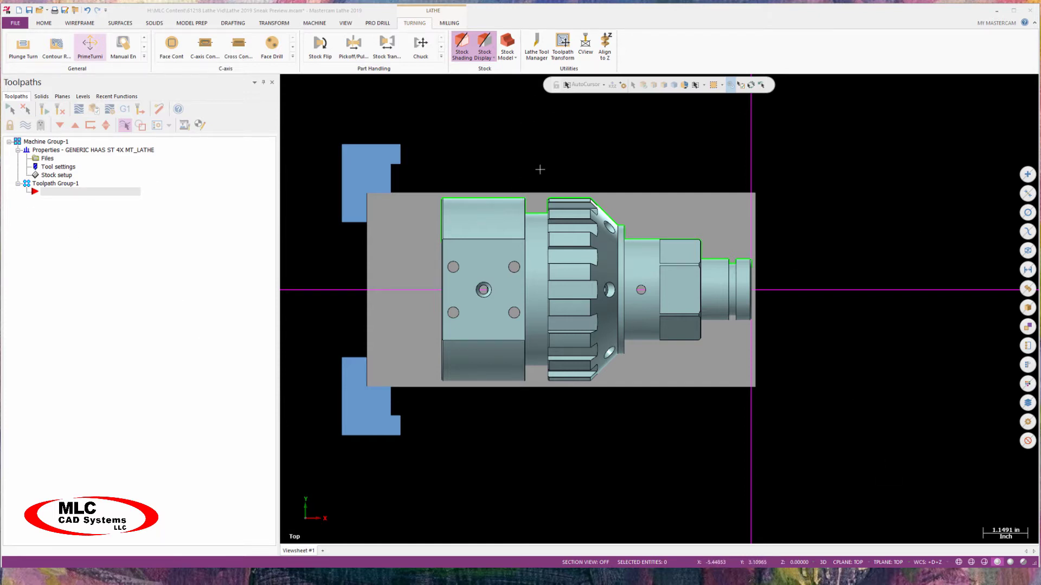
- Create a new 3D lathe tool in the tool manager, named ROUGH with tool number 55
left_click(536, 46)
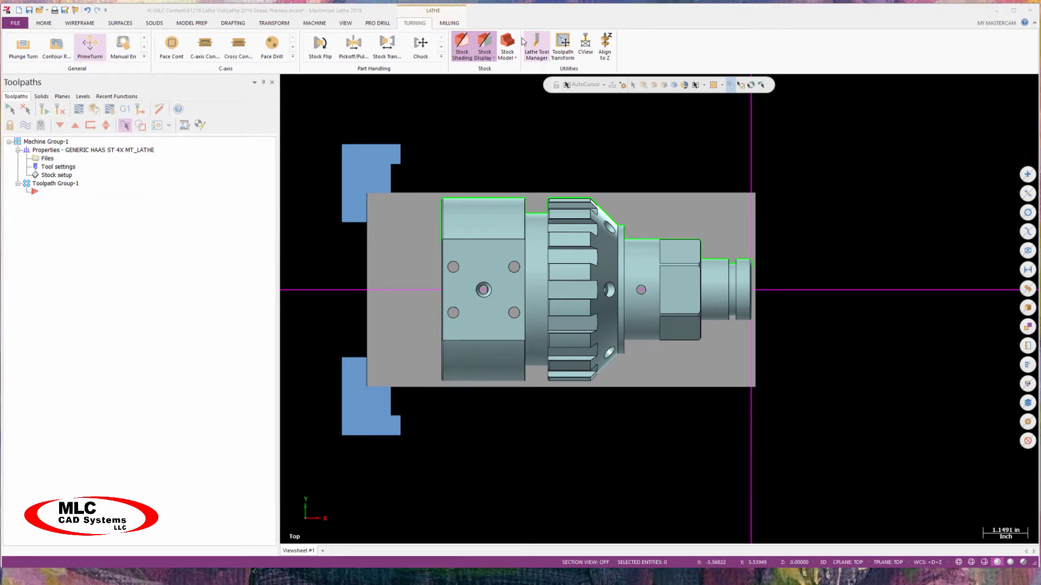
left_click_drag(474, 95, 547, 109)
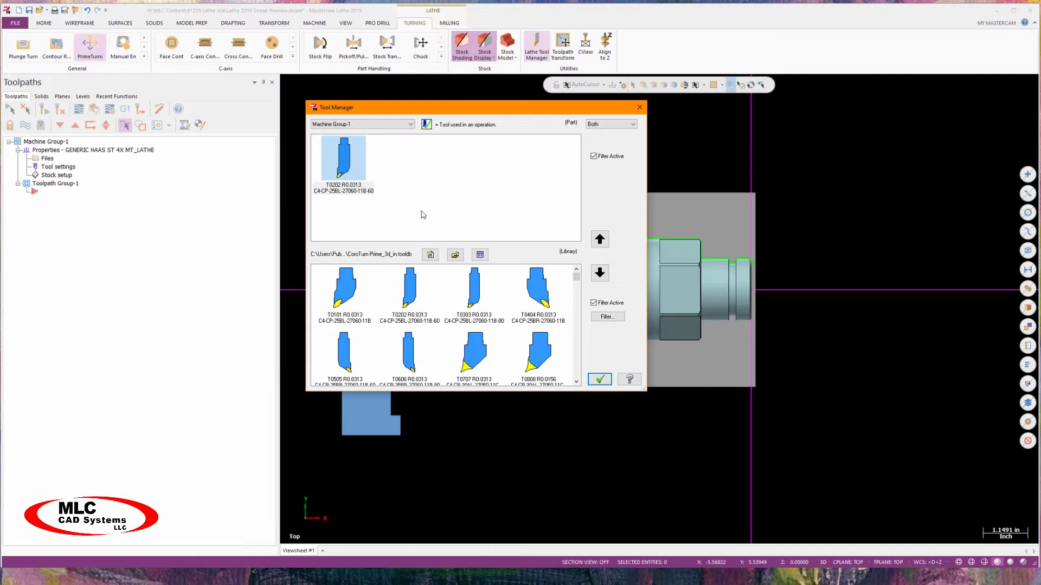
right_click(415, 167)
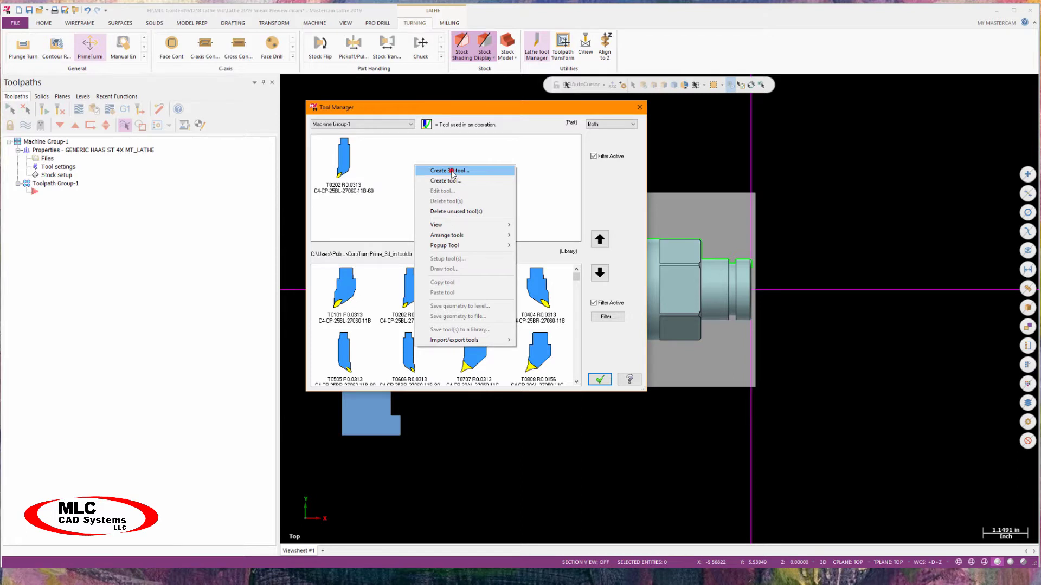
left_click(451, 171)
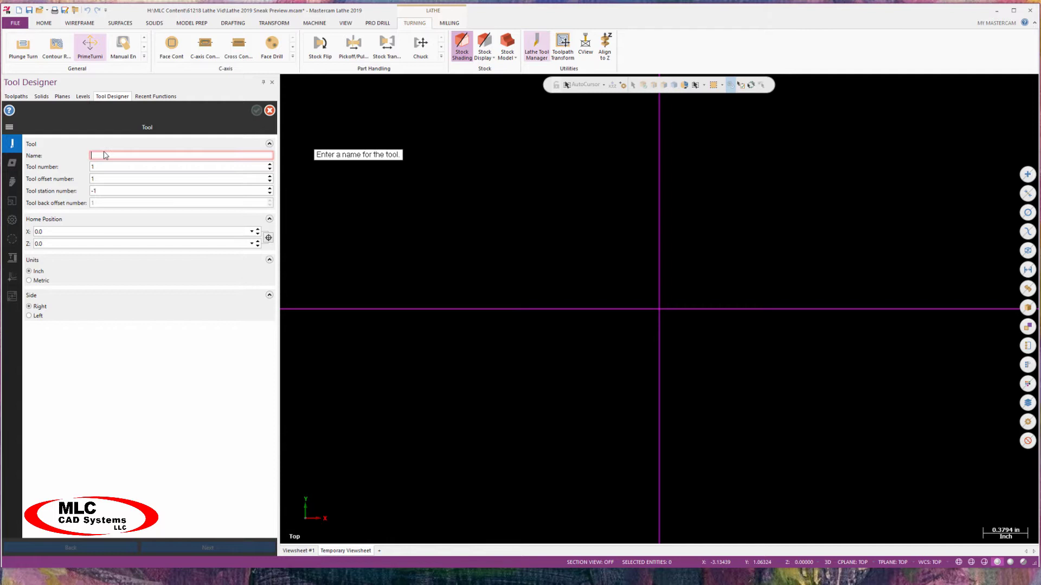
type("ROUGH")
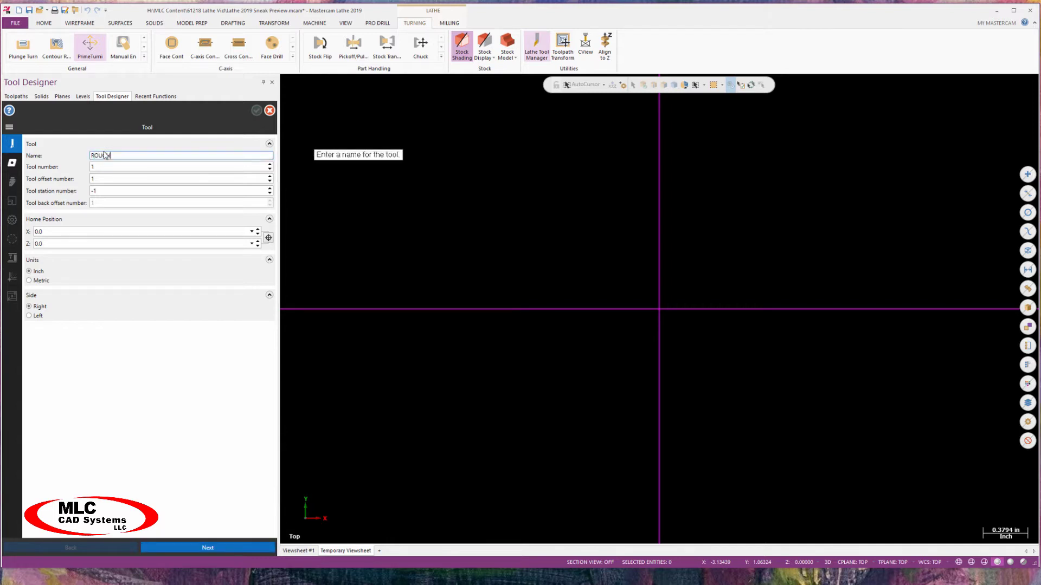
type("55")
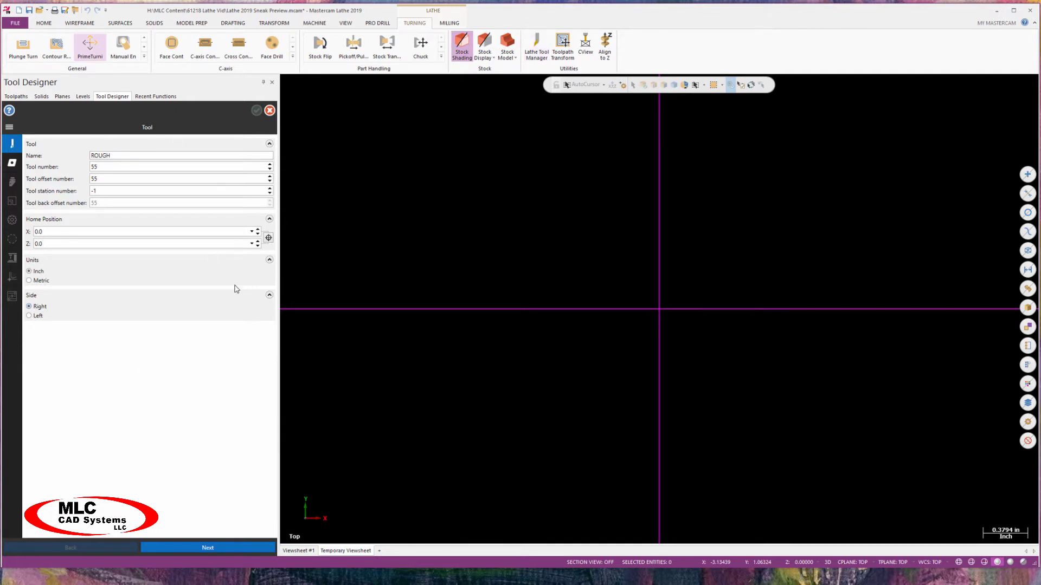
- Import ODTurningInsert.stp as the insert model and optimize its solid
left_click(13, 164)
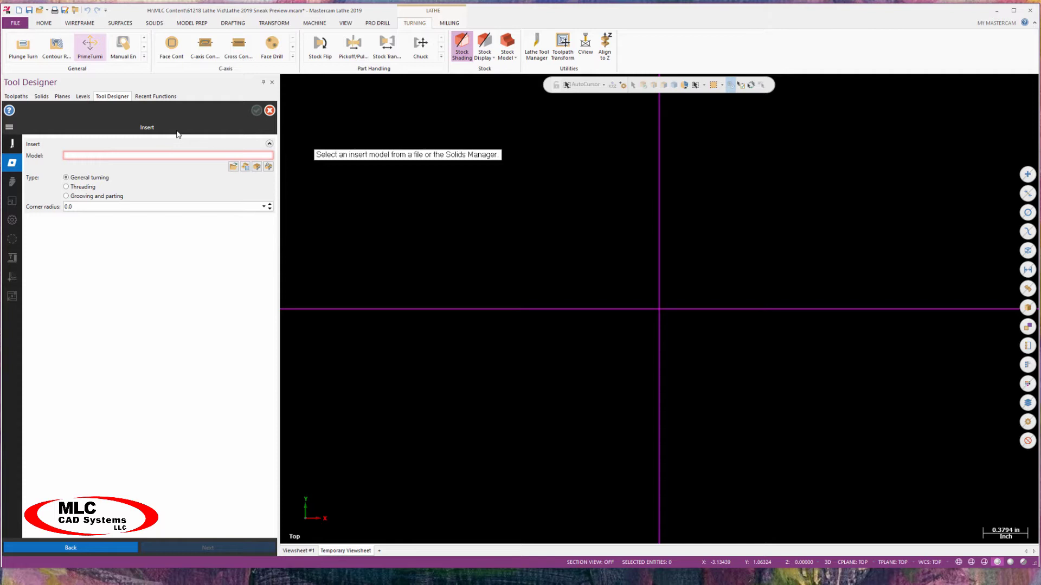
left_click(232, 167)
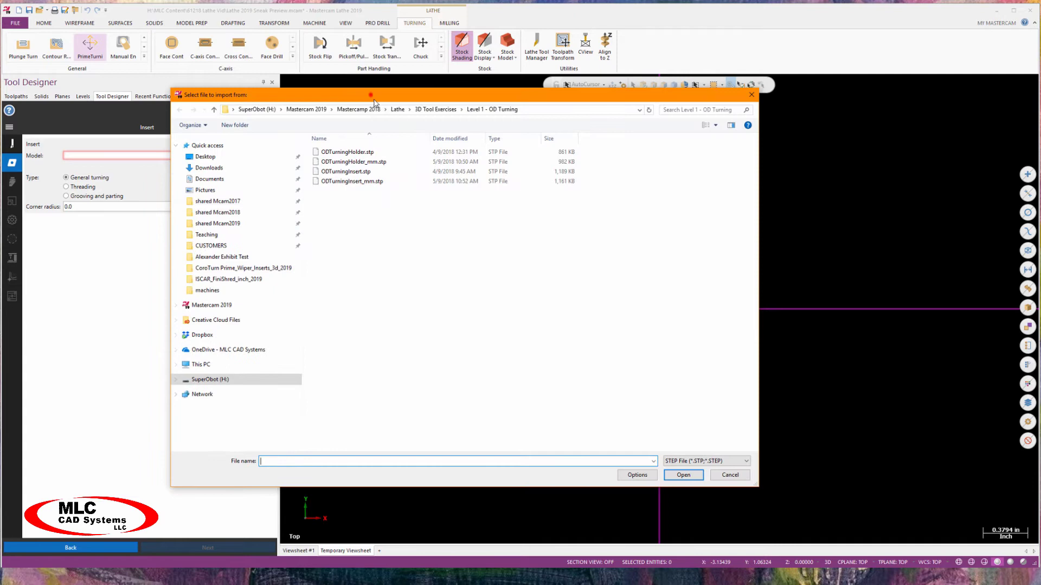
left_click_drag(374, 102, 386, 116)
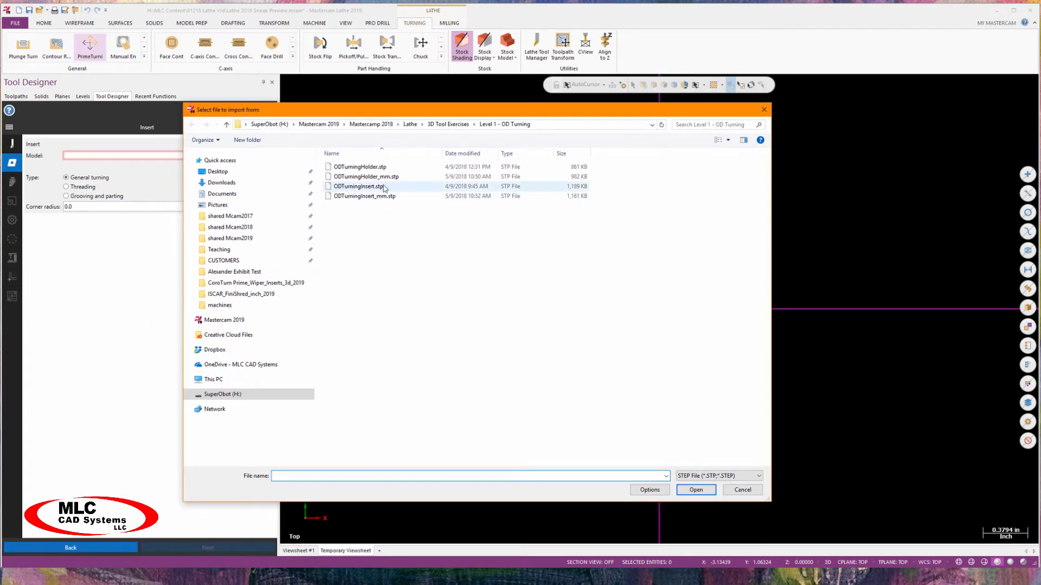
left_click(347, 186)
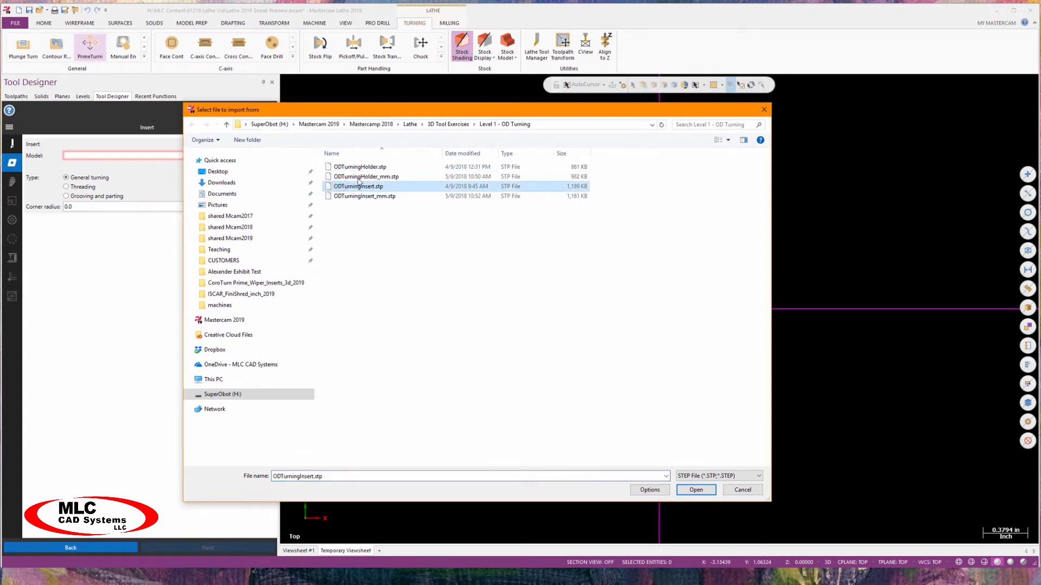
left_click(696, 490)
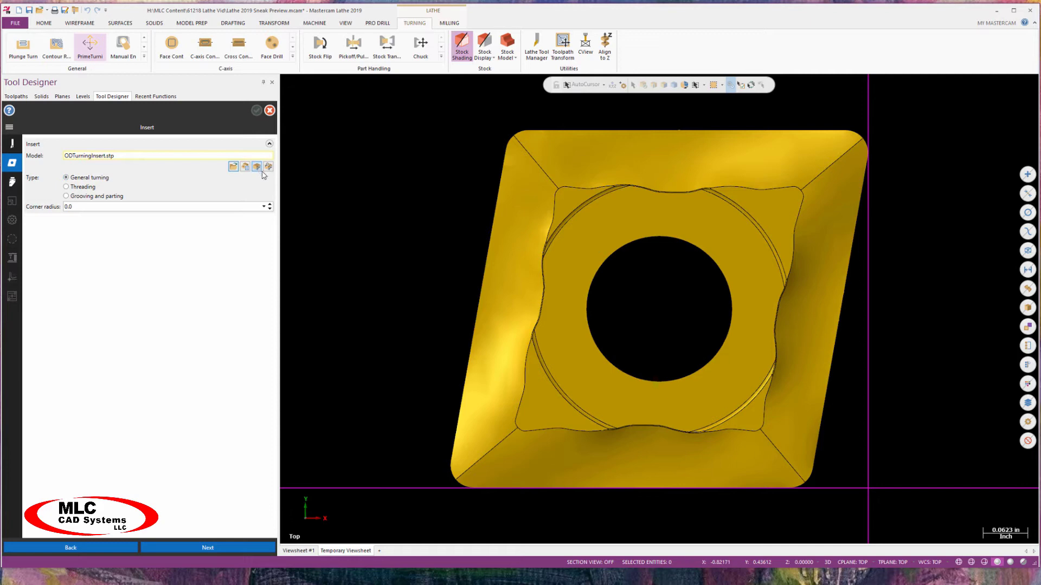
left_click(257, 166)
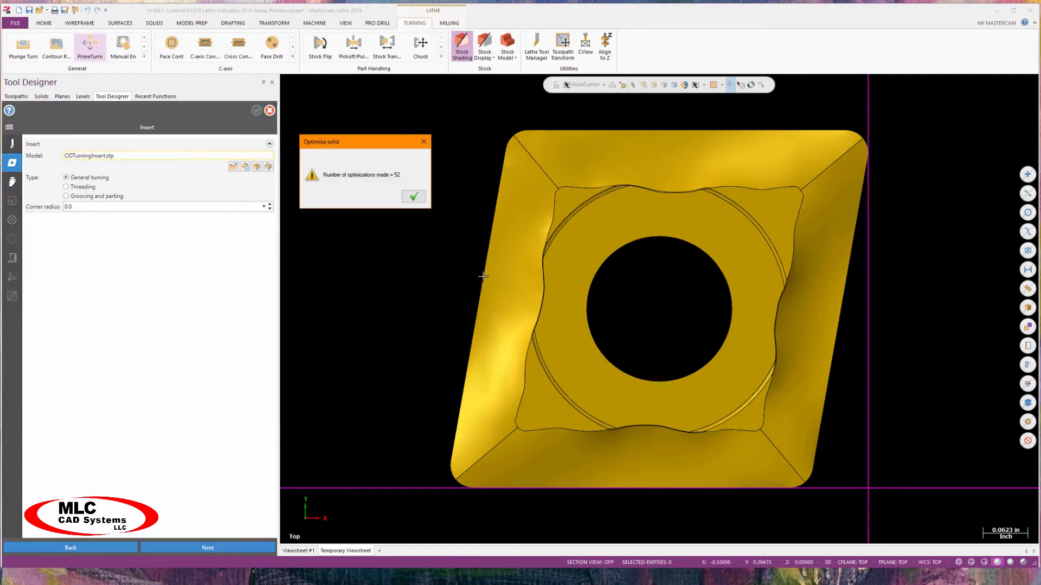
left_click(413, 196)
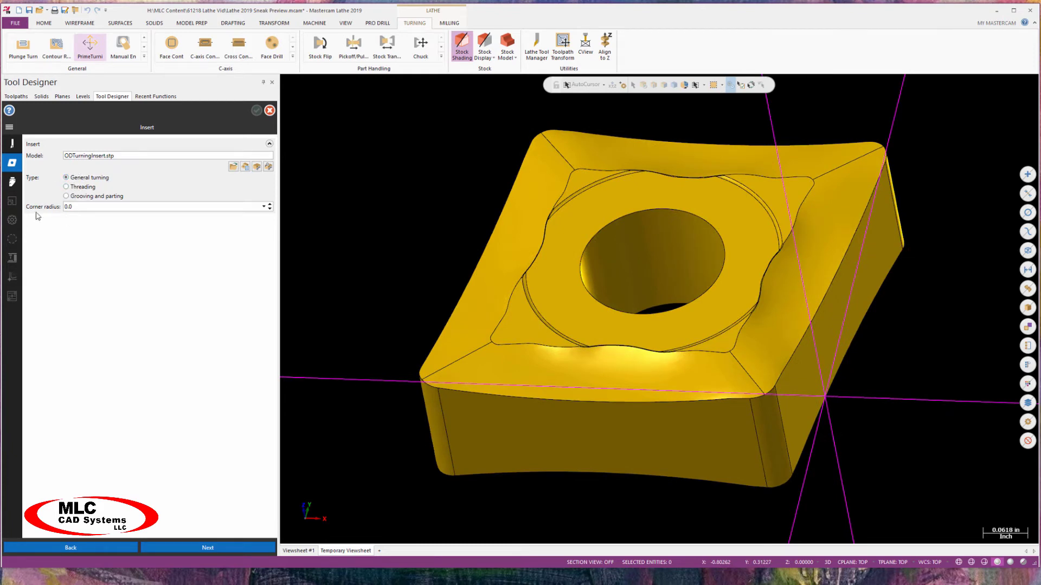
- Set the insert's corner radius to 0.0315 by taking the radius of its rounded corner face
right_click(81, 206)
left_click(103, 244)
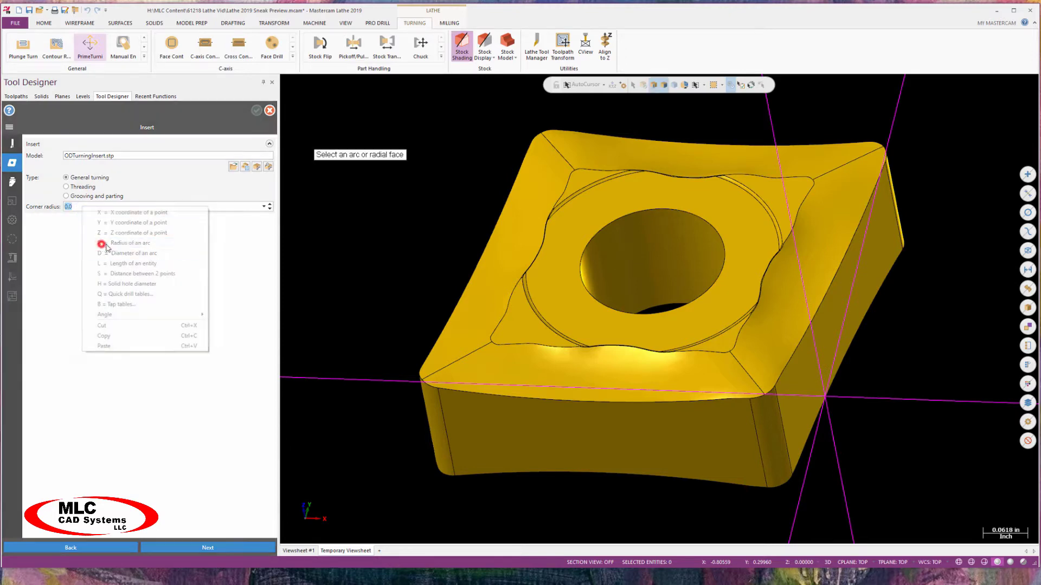
left_click(783, 454)
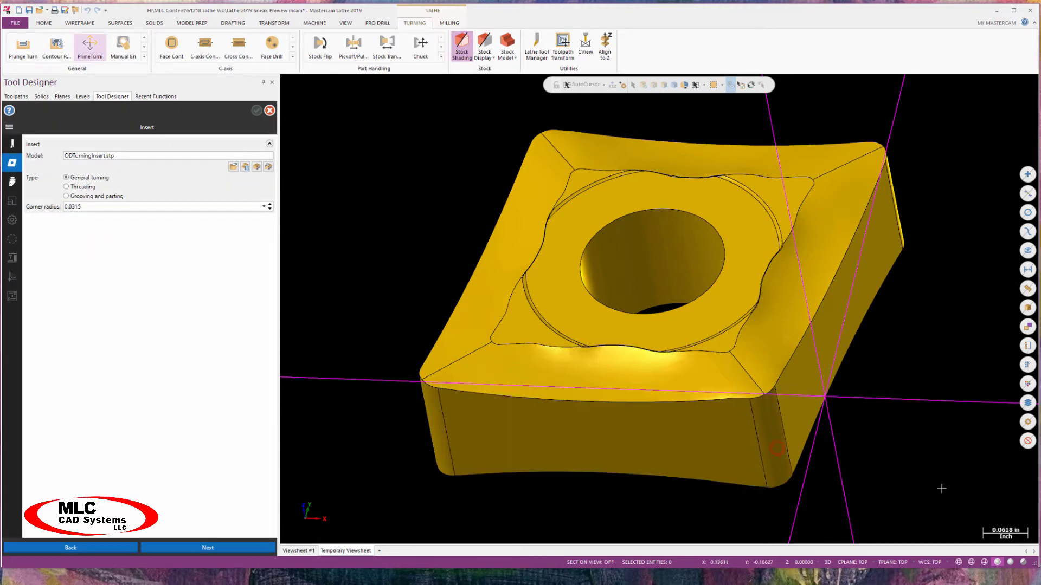
- Import ODTurningHolder.stp as the tool's holder model
left_click(12, 182)
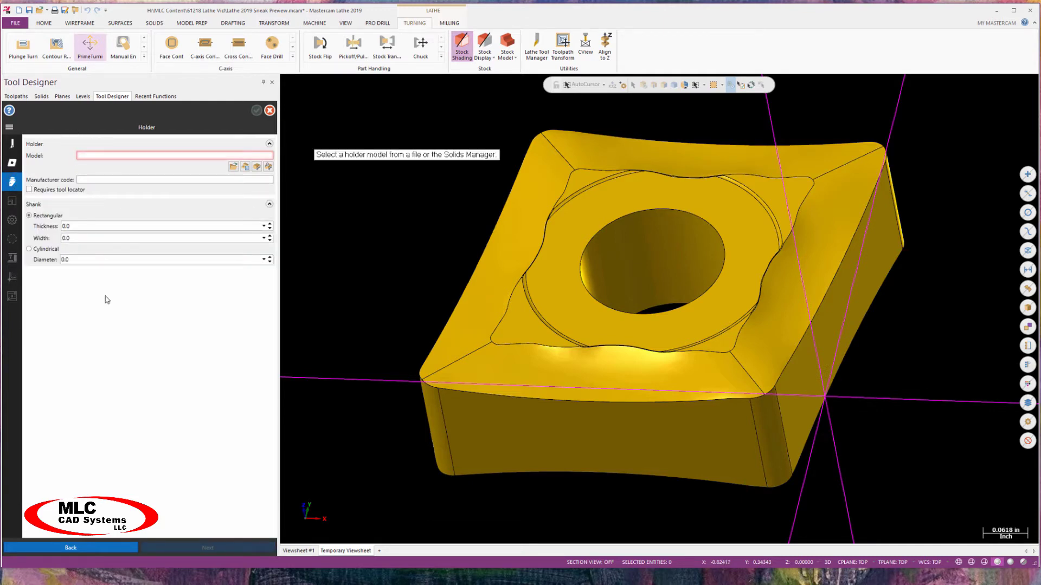
left_click(233, 167)
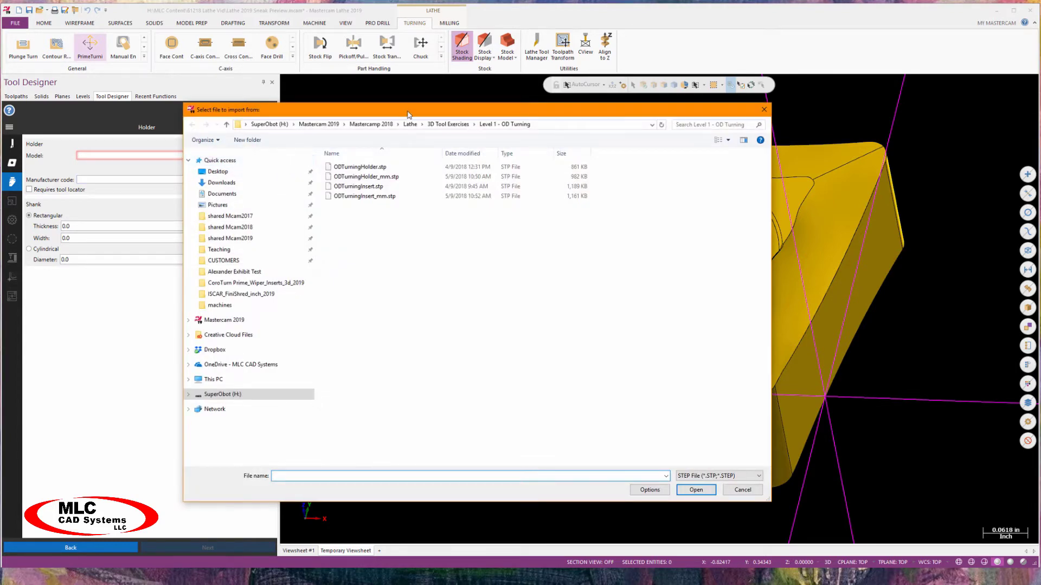
left_click_drag(408, 108, 448, 95)
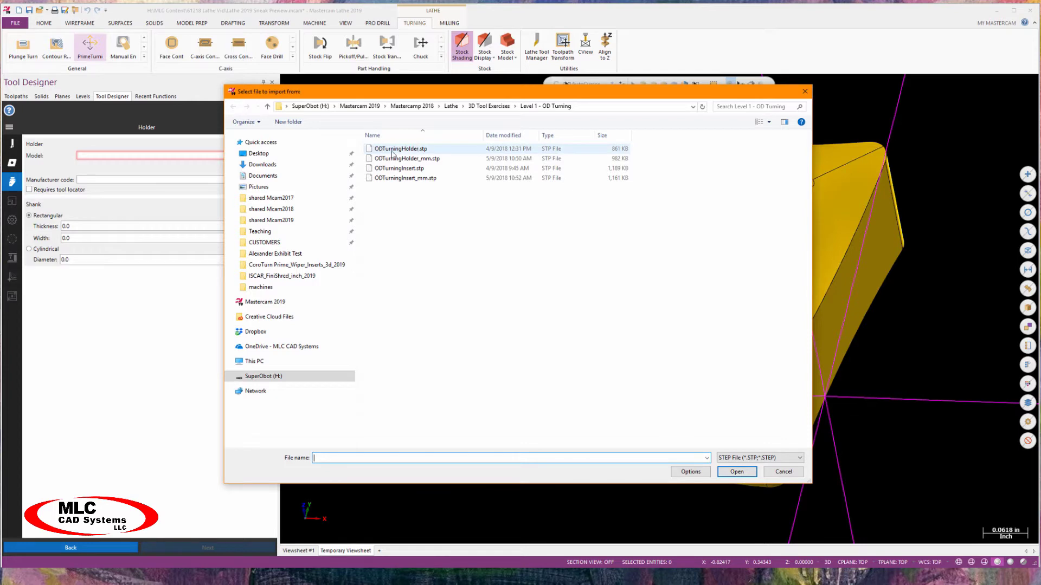
left_click(420, 150)
left_click(736, 472)
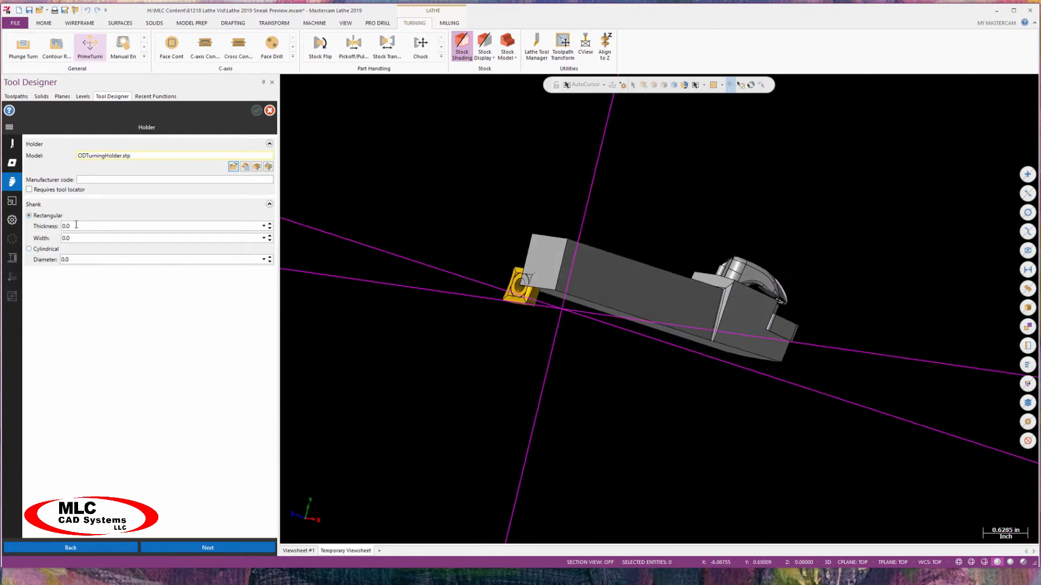
- Set the rectangular shank's thickness and width to 0.75 each, taken from the lengths of the holder's end-face edges
right_click(71, 225)
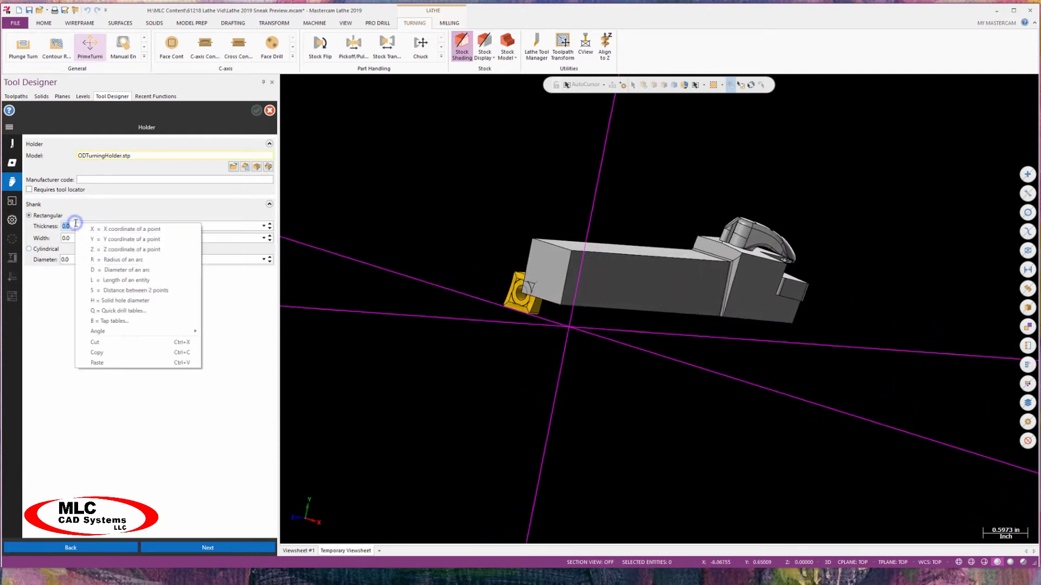
left_click(111, 270)
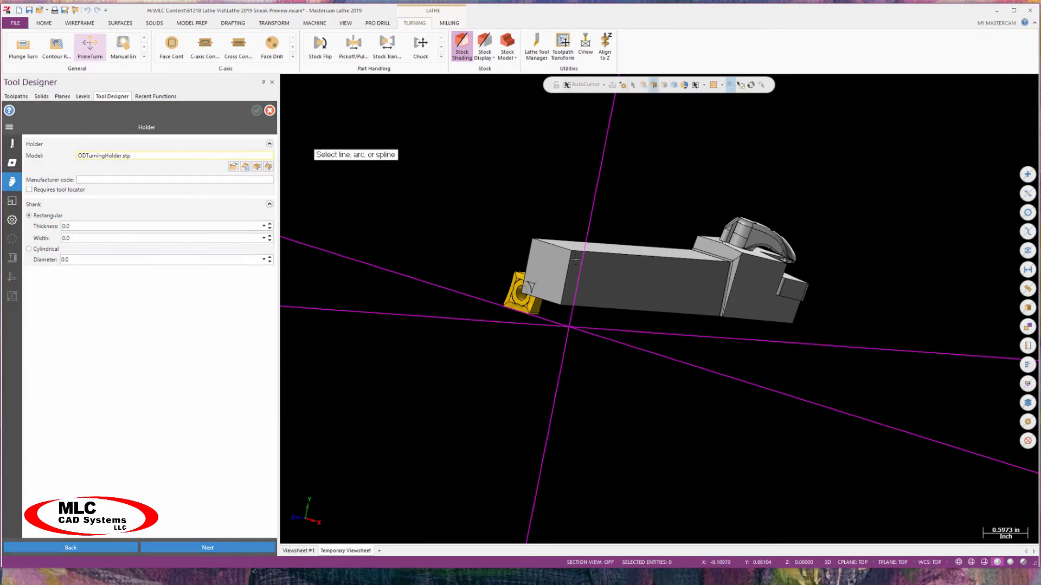
left_click(562, 249)
right_click(87, 239)
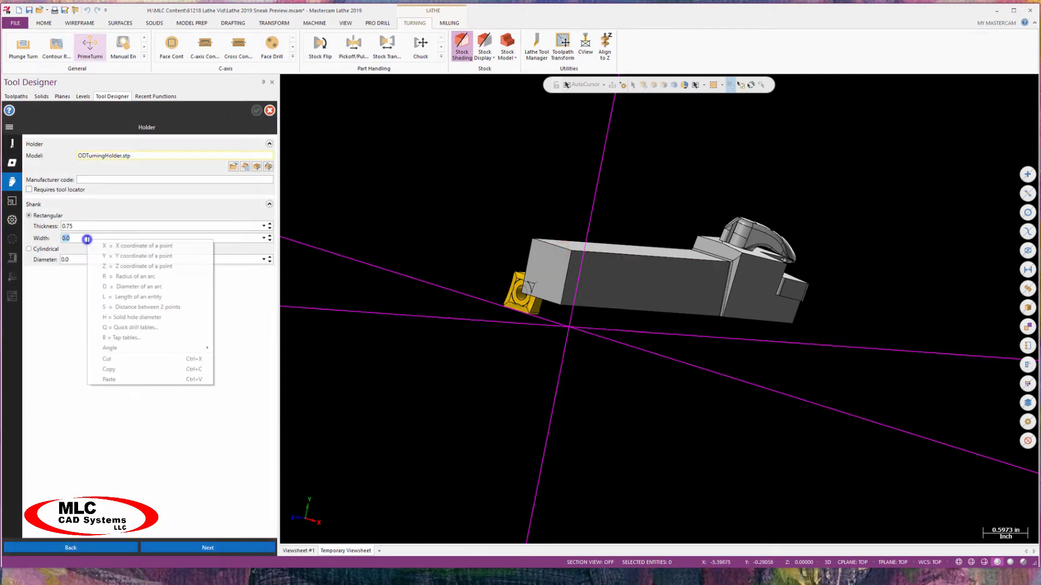
left_click(124, 296)
left_click(567, 269)
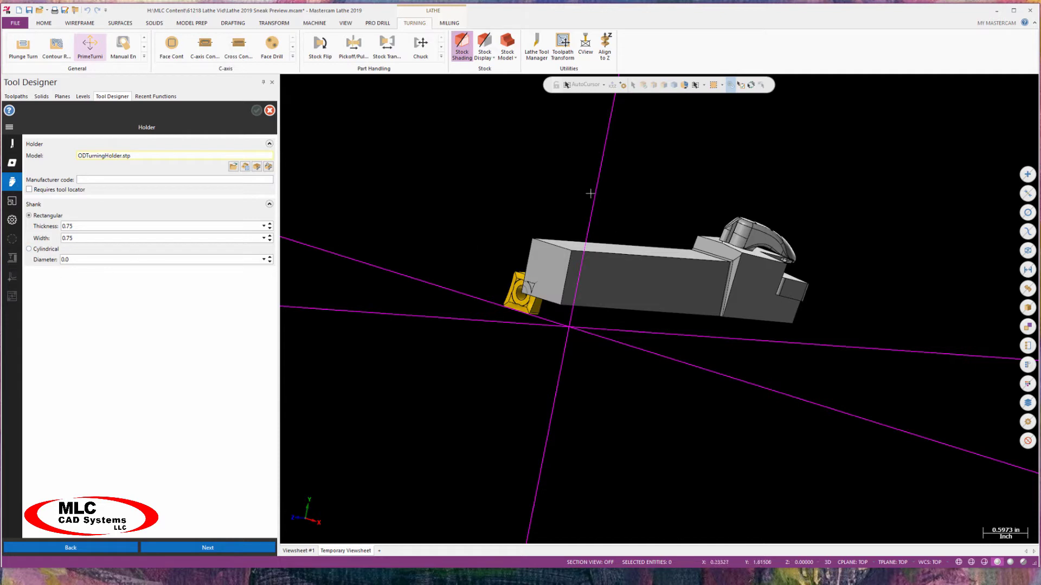
- Optimize the imported holder solid
key("alt+Up")
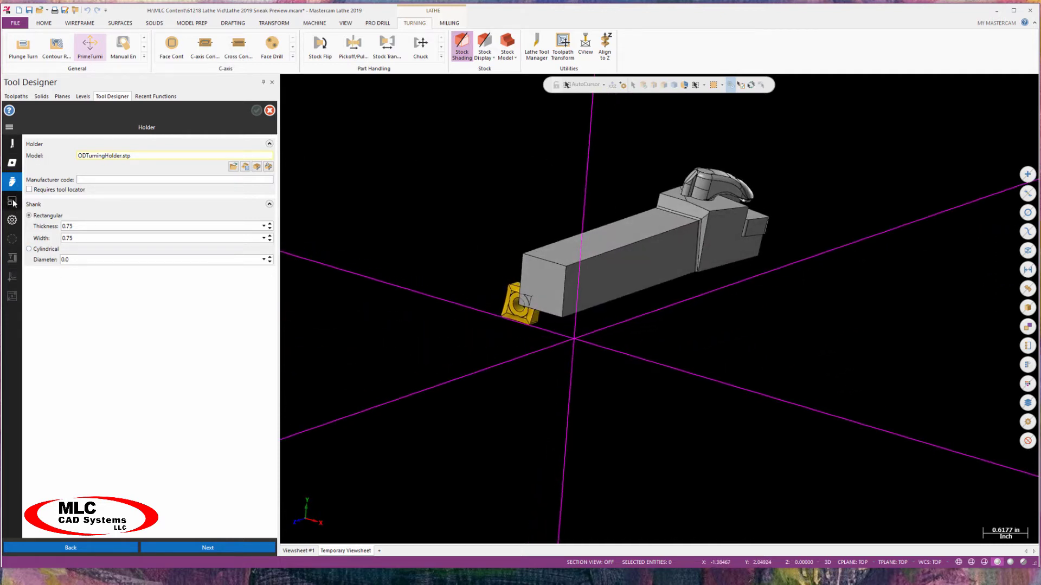
left_click(256, 166)
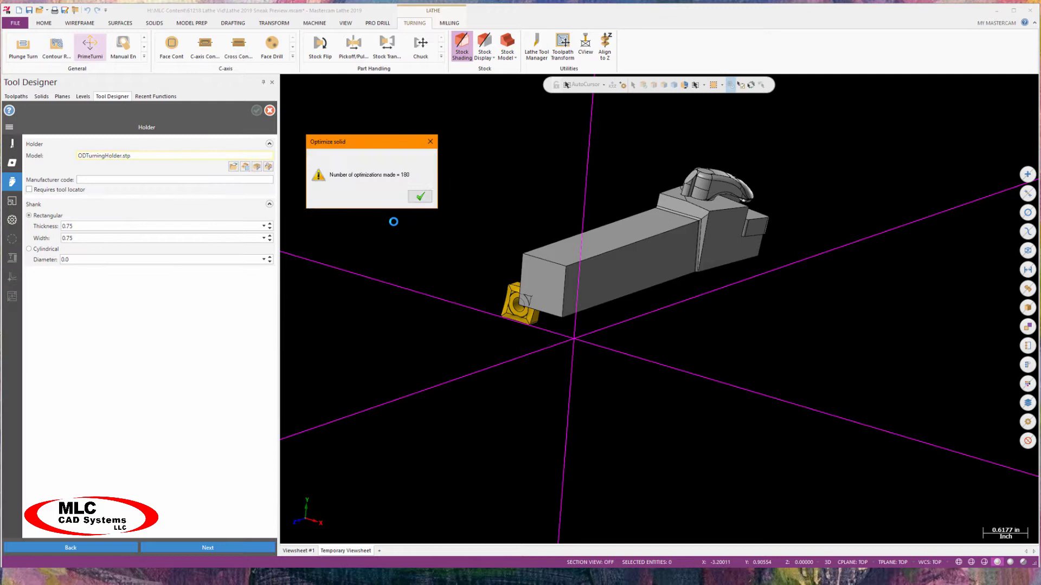
left_click(419, 196)
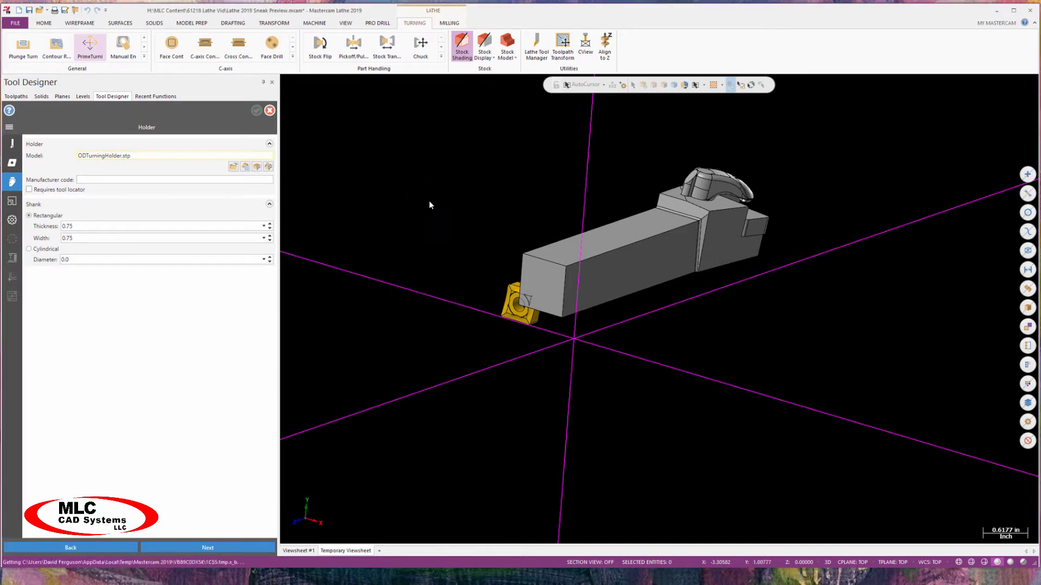
- Mate the insert to the holder with a Parallel position, matching the insert's flat face and corner edge to the pocket seat's face and edge
left_click(12, 201)
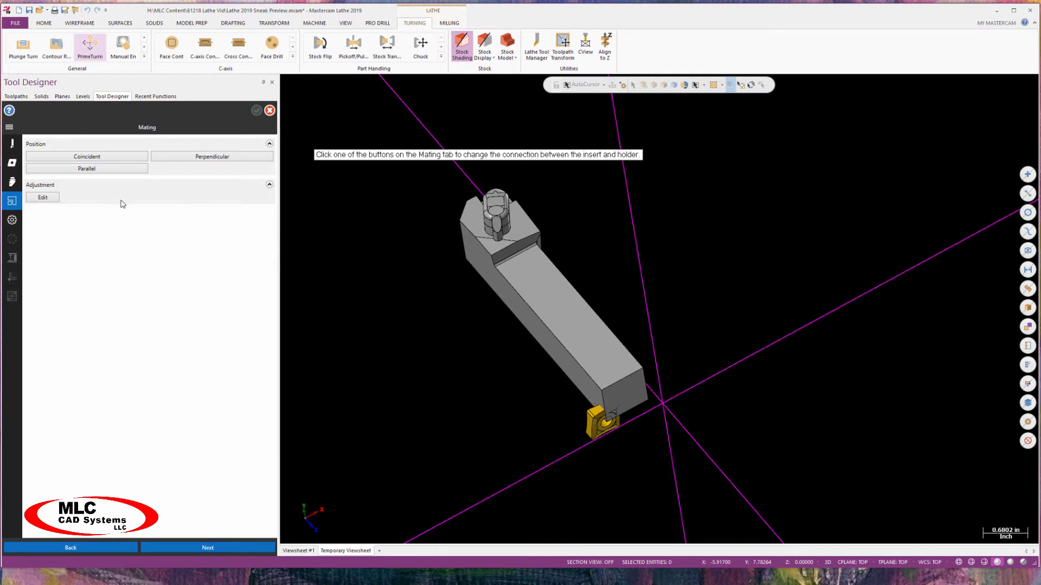
left_click(87, 169)
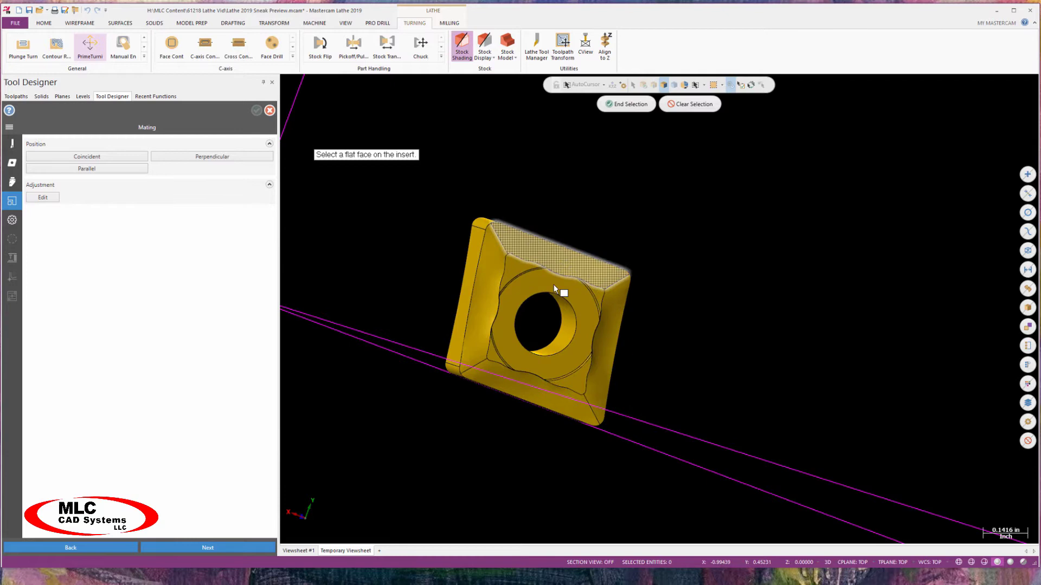
left_click(528, 297)
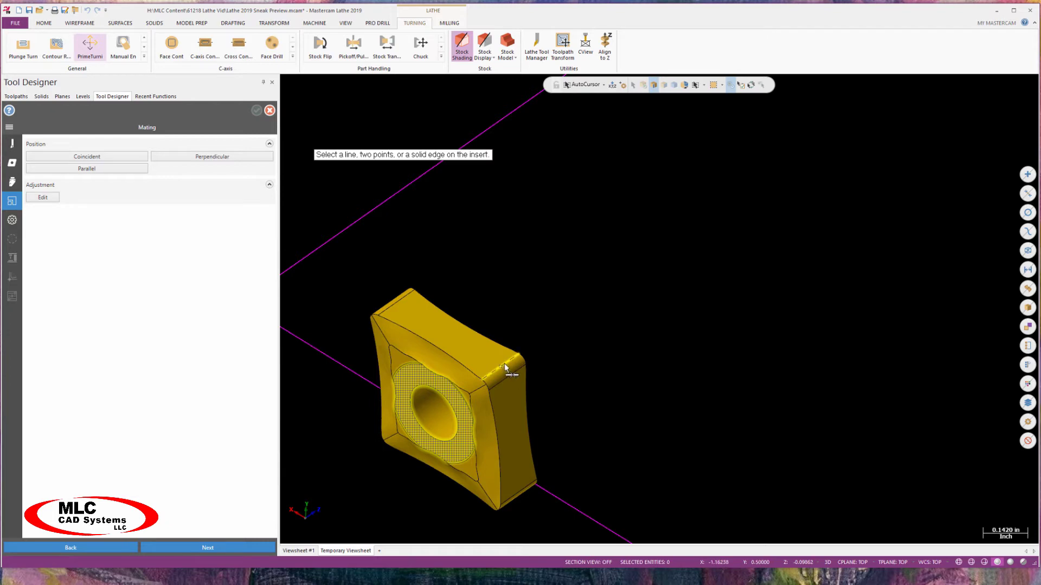
middle_click_drag(511, 358, 542, 401)
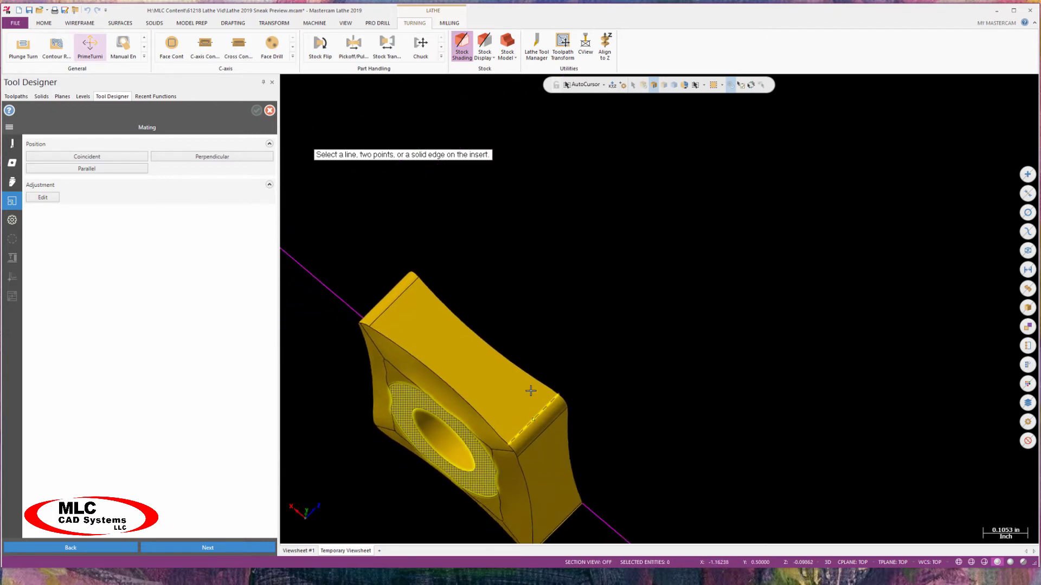
left_click(546, 407)
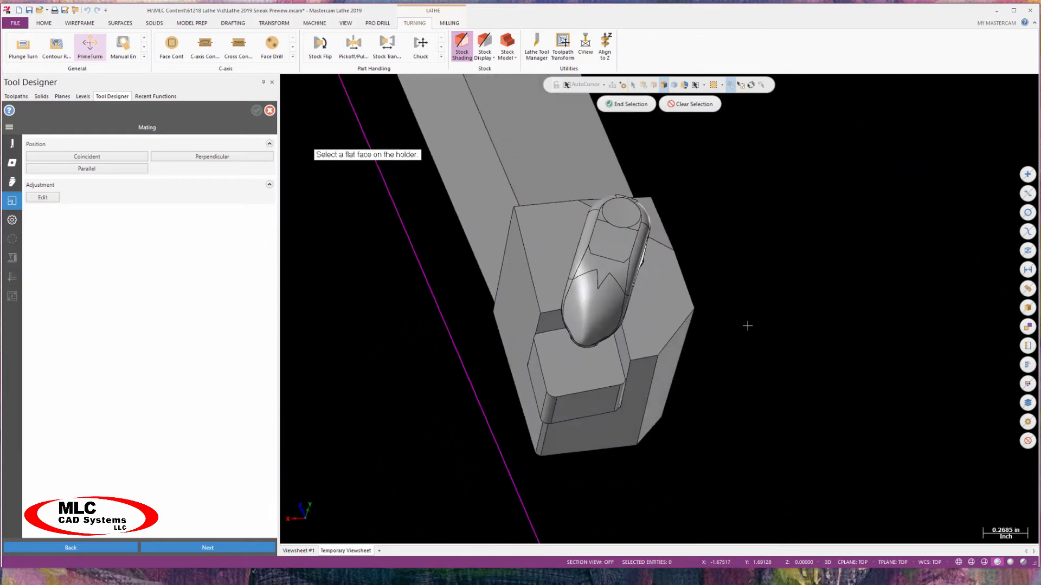
left_click(591, 353)
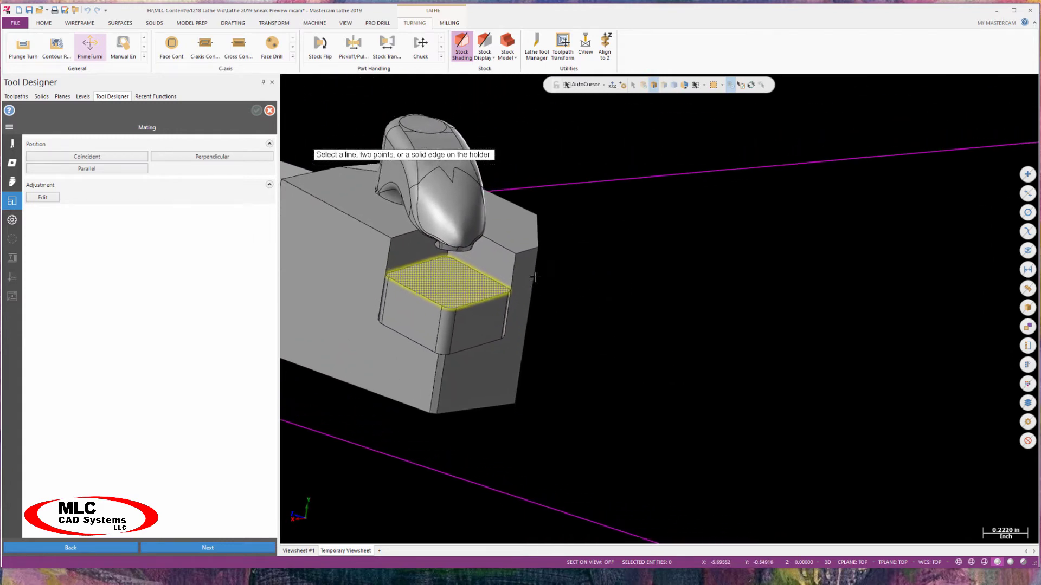
left_click(510, 273)
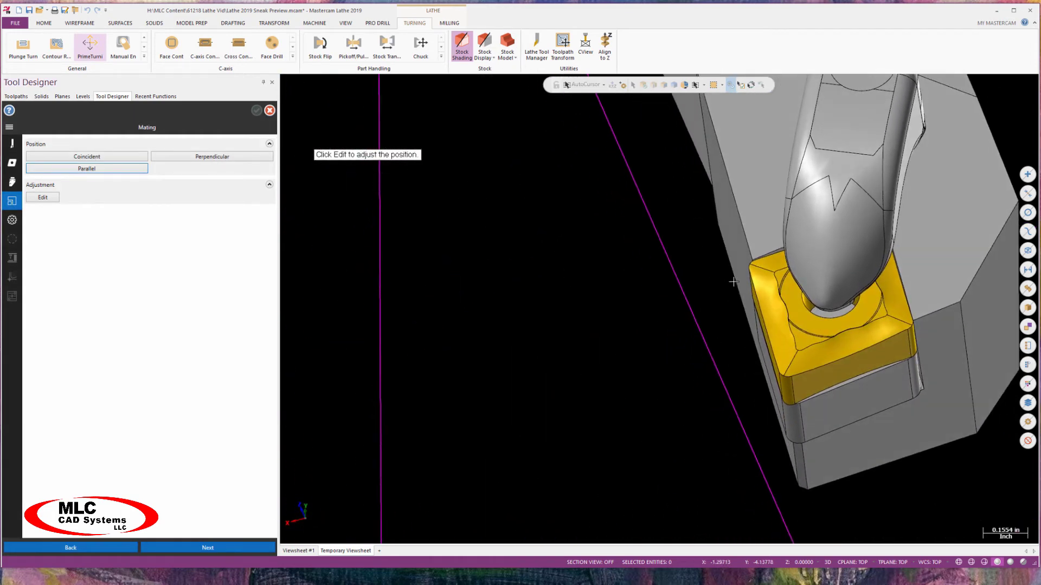
mouse_move(799, 296)
middle_mouse_down()
mouse_move(905, 200)
mouse_move(925, 158)
mouse_move(871, 263)
mouse_move(773, 249)
mouse_move(515, 320)
middle_mouse_up()
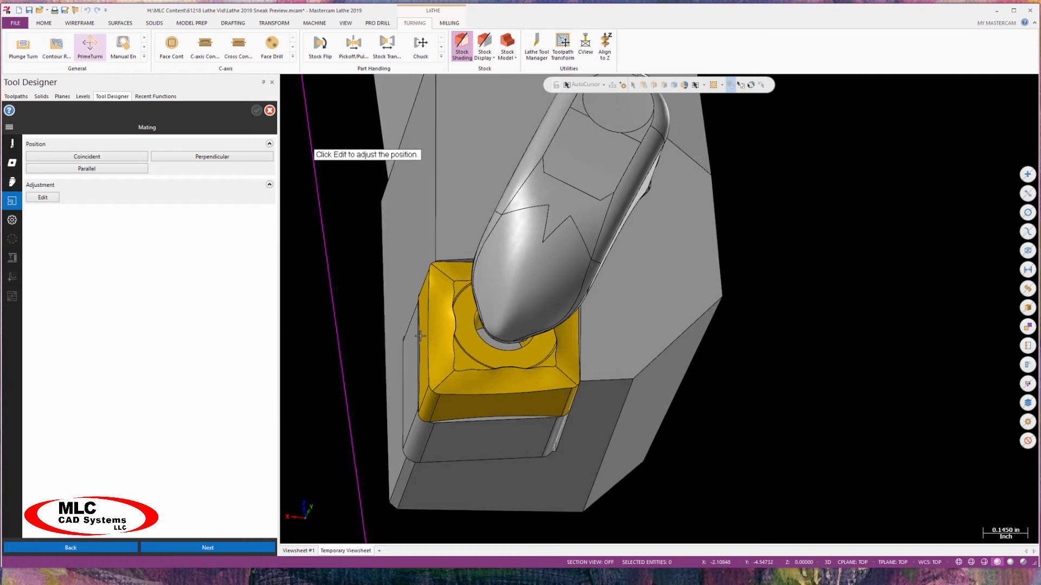
middle_click_drag(361, 333, 375, 296)
scroll(409, 294, "down", 2)
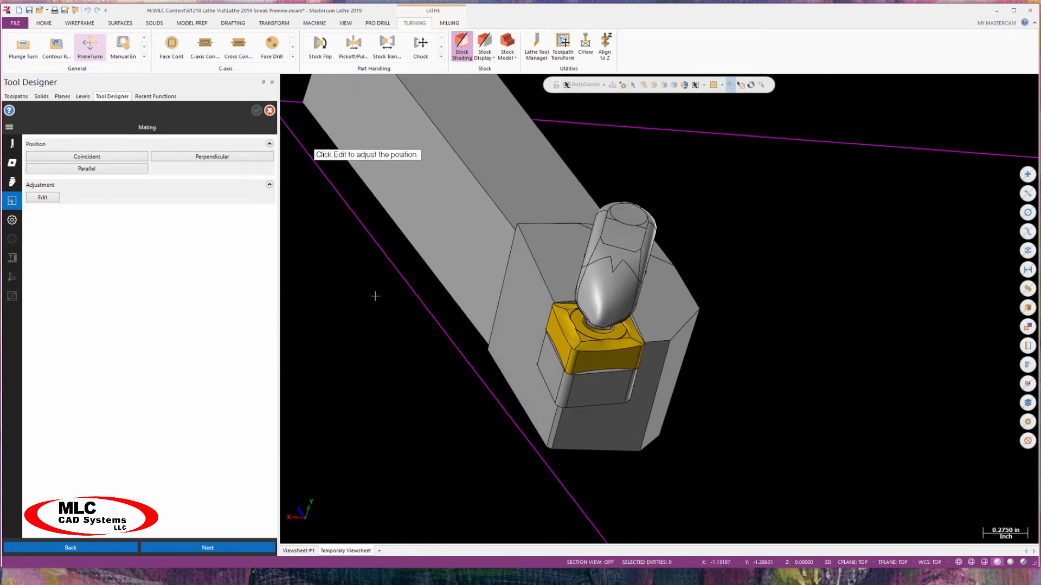
- Edit the insert adjustment with the gnomon on the pocket seat face and its X axis along the seat's front edge
left_click(43, 198)
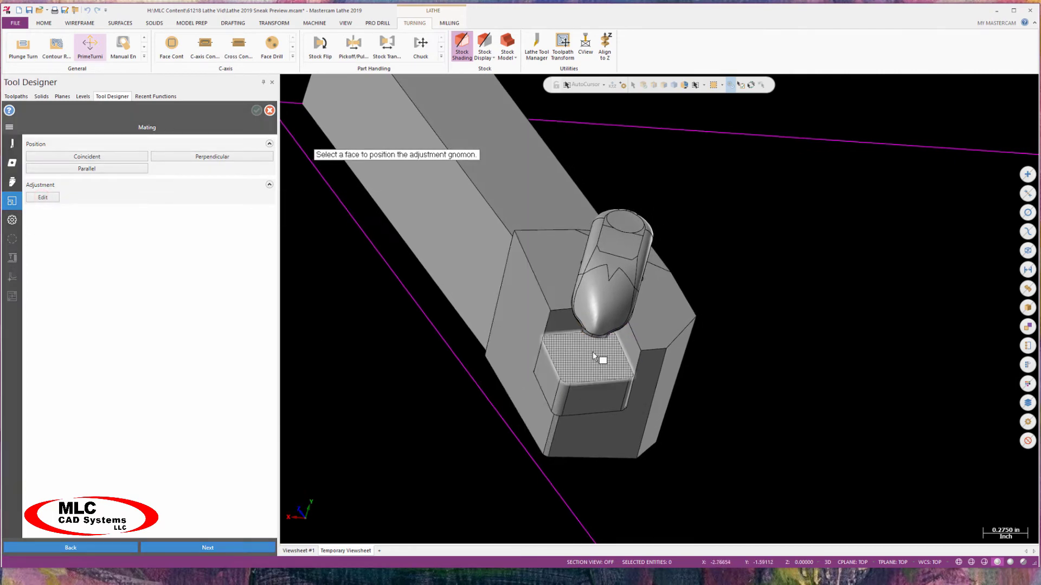
left_click(588, 354)
left_click(603, 382)
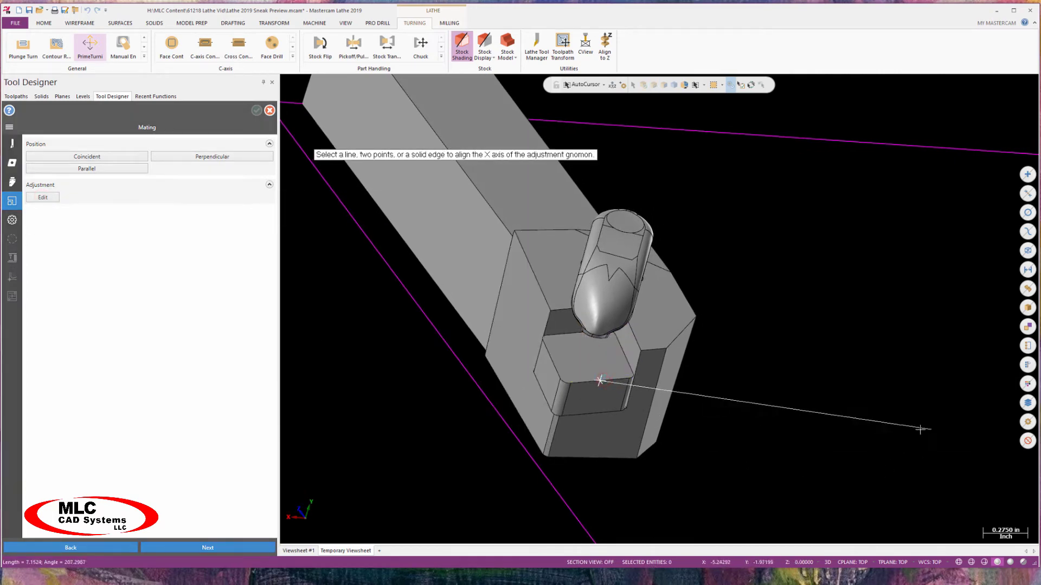
left_click(625, 376)
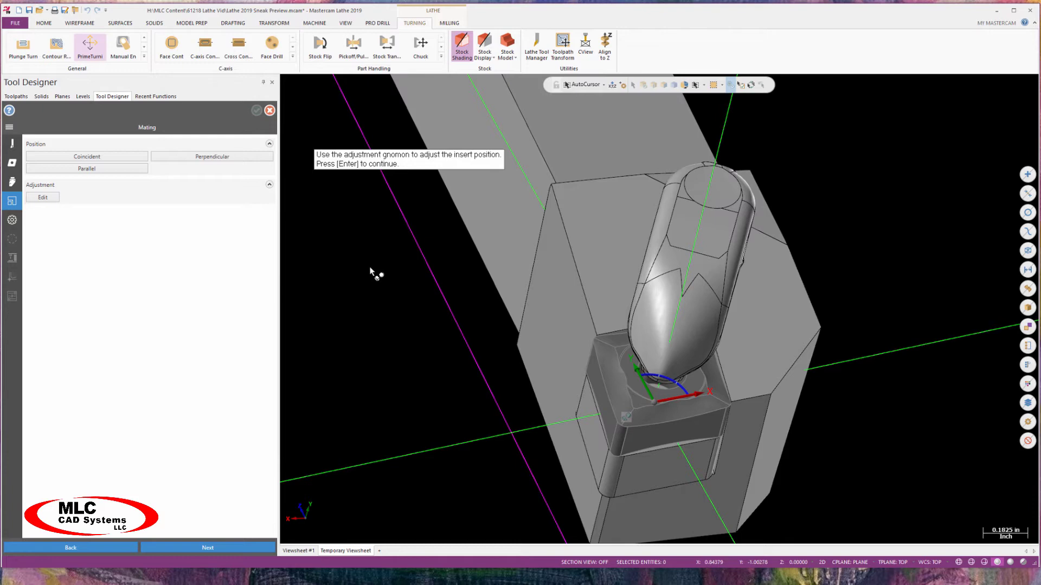
key("Return")
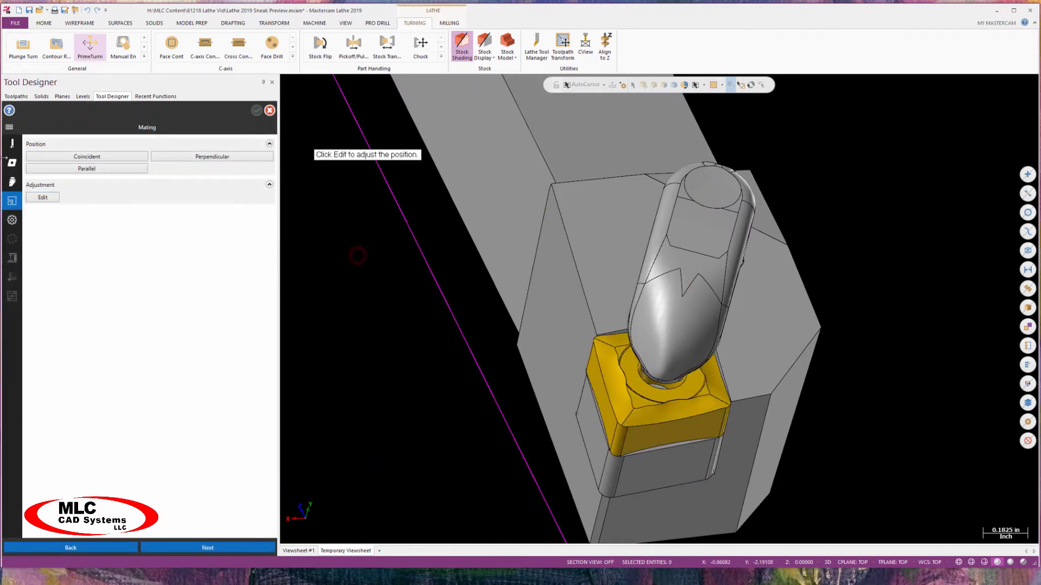
- Define the cutting plane from the shank's broad flat face and the machine connection plane from the shank's end face
left_click(12, 220)
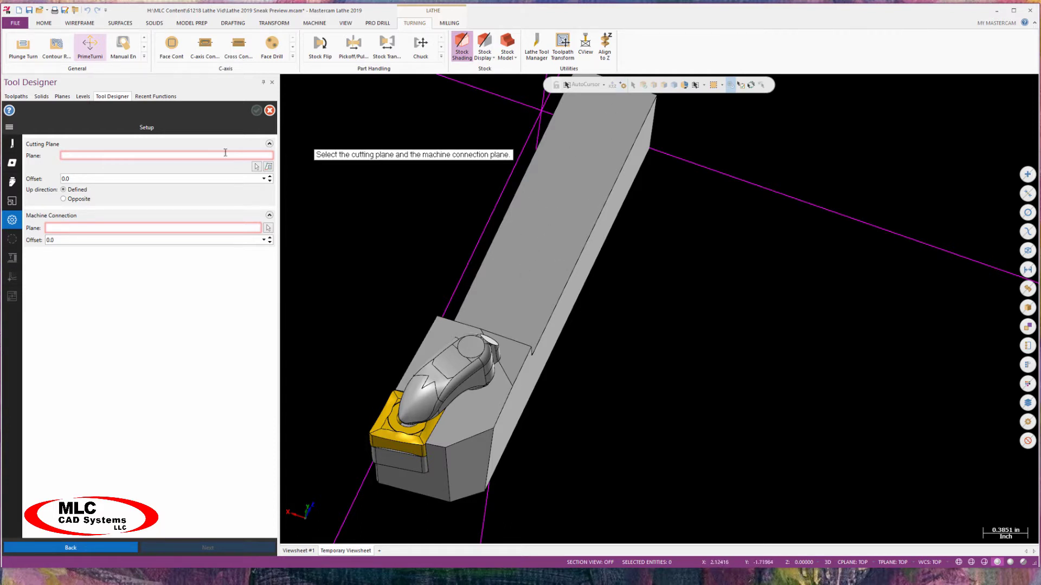
left_click(257, 167)
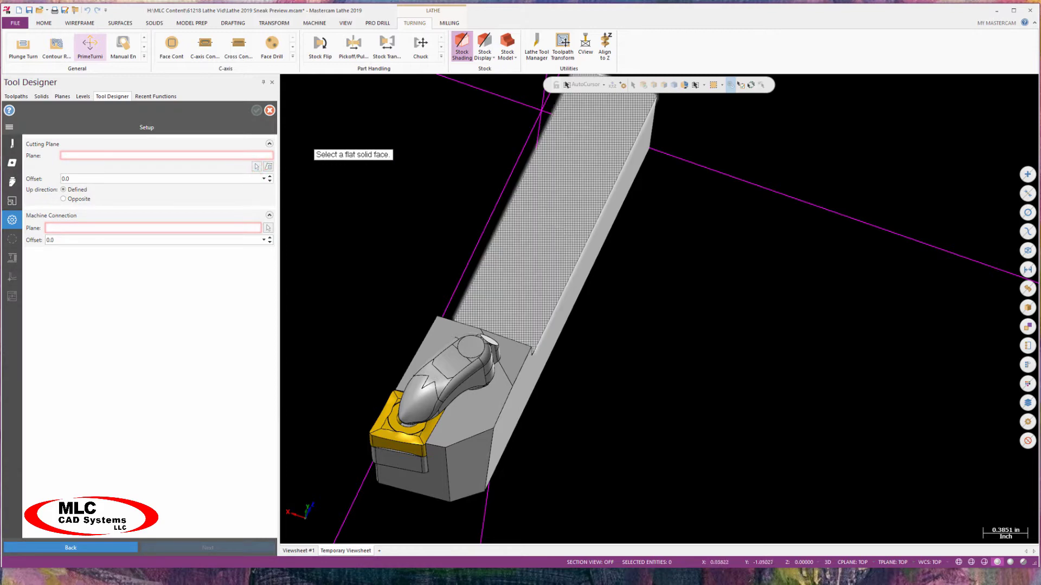
left_click(569, 178)
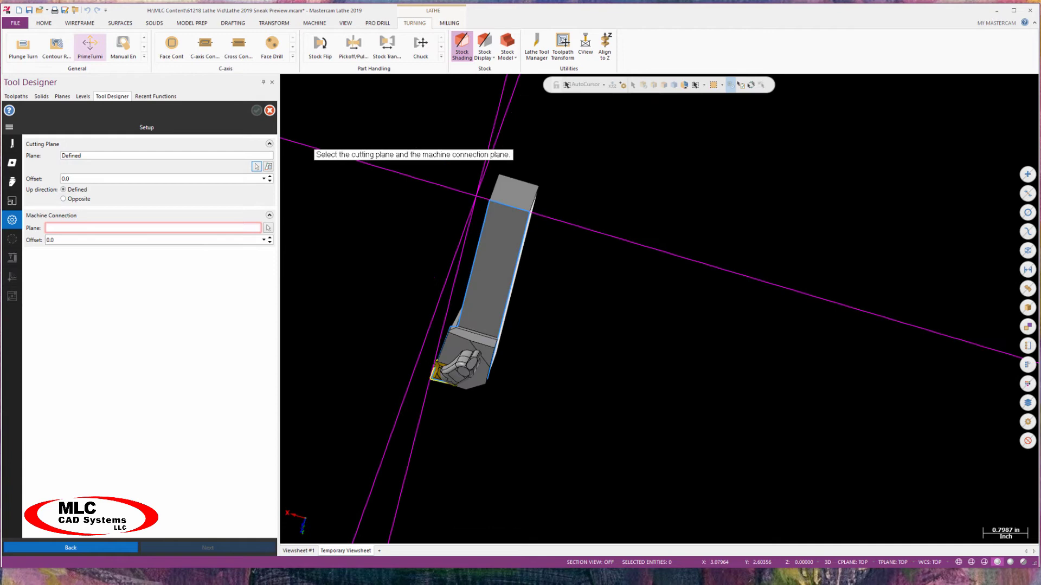
left_click(268, 228)
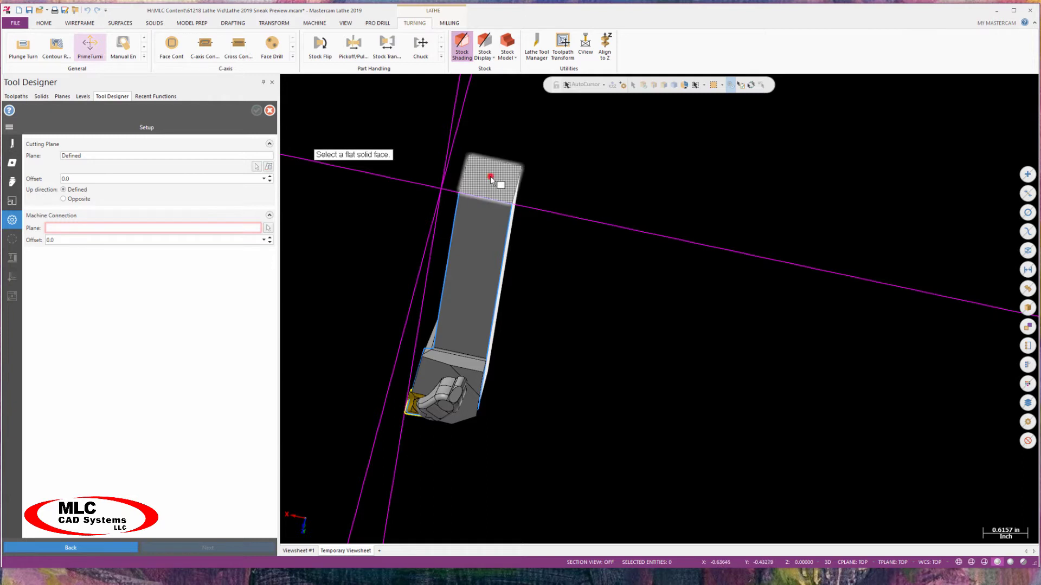
left_click(485, 173)
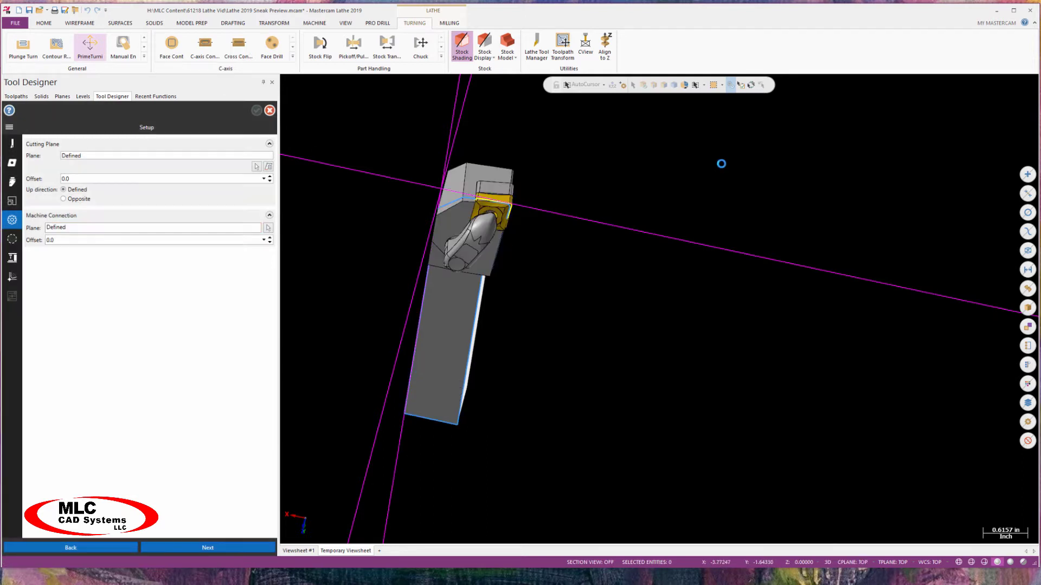
- Examine the tool's orientation in the Top view and inspect its silhouette boundary around the insert and holder
right_click(639, 165)
left_click(660, 226)
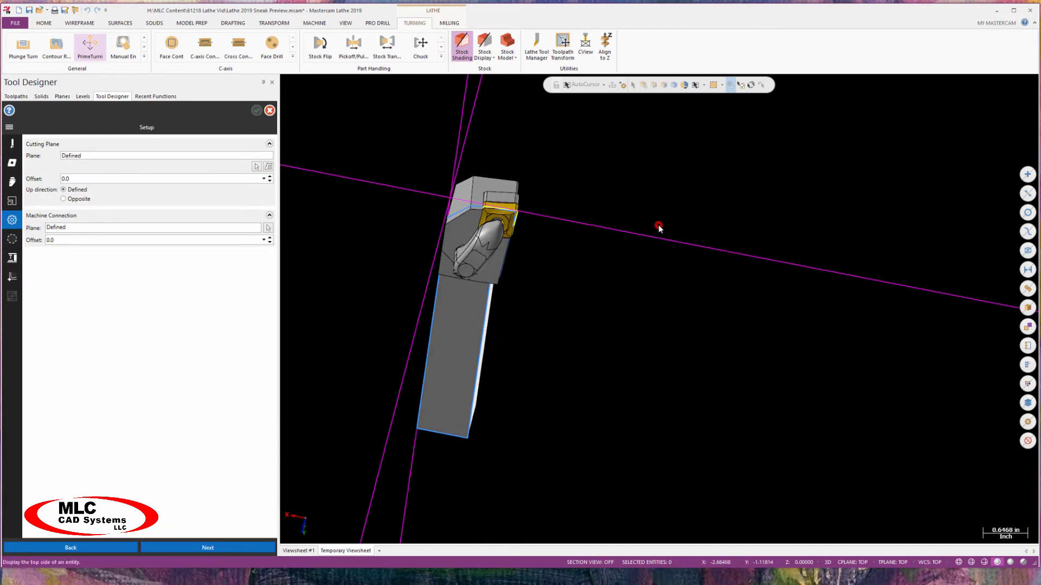
scroll(730, 198, "up", 10)
scroll(730, 198, "down", 12)
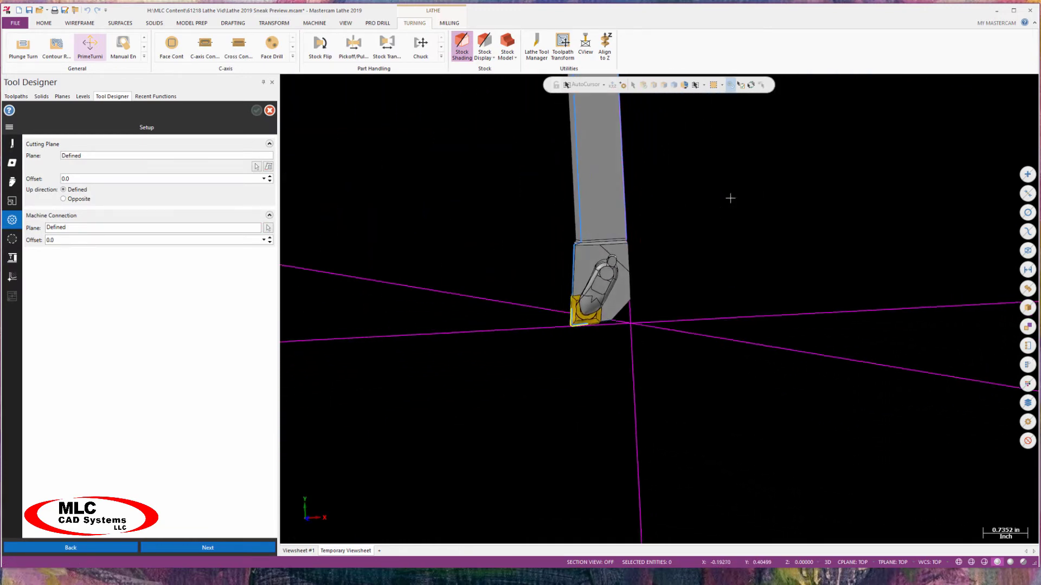
middle_click_drag(730, 198, 659, 303)
scroll(704, 281, "up", 2)
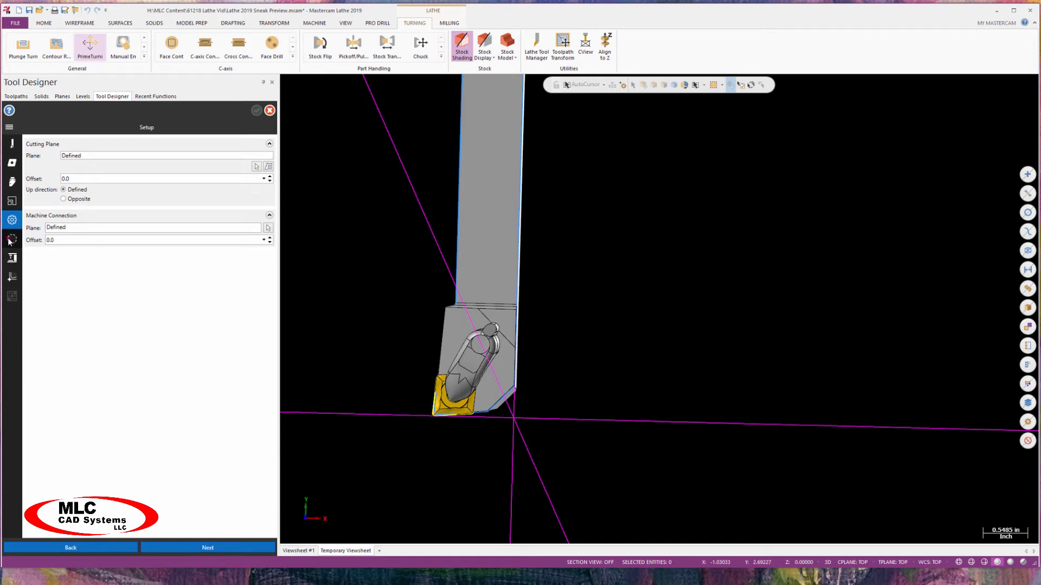
left_click(11, 239)
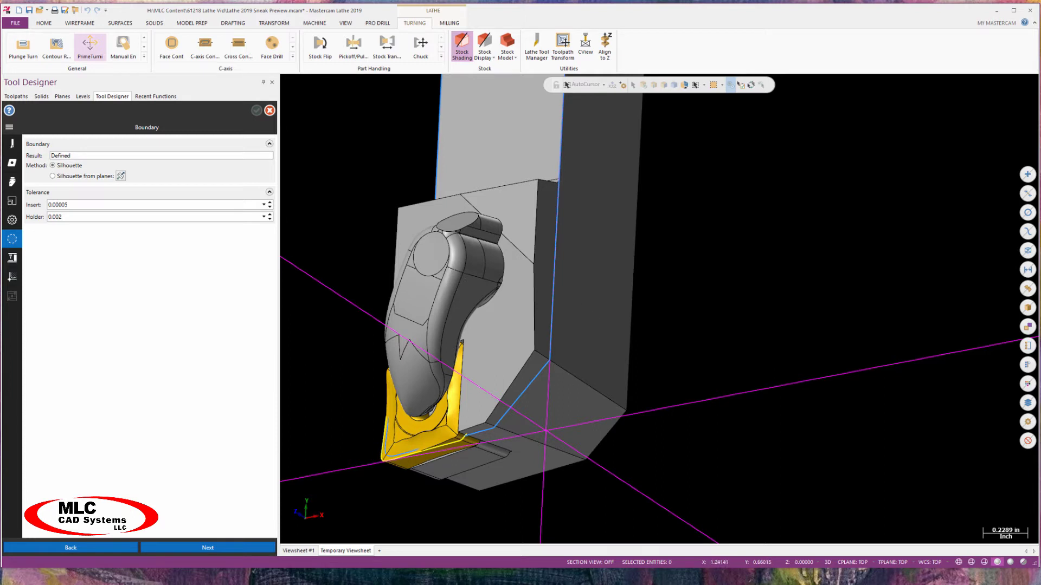
scroll(510, 428, "down", 5)
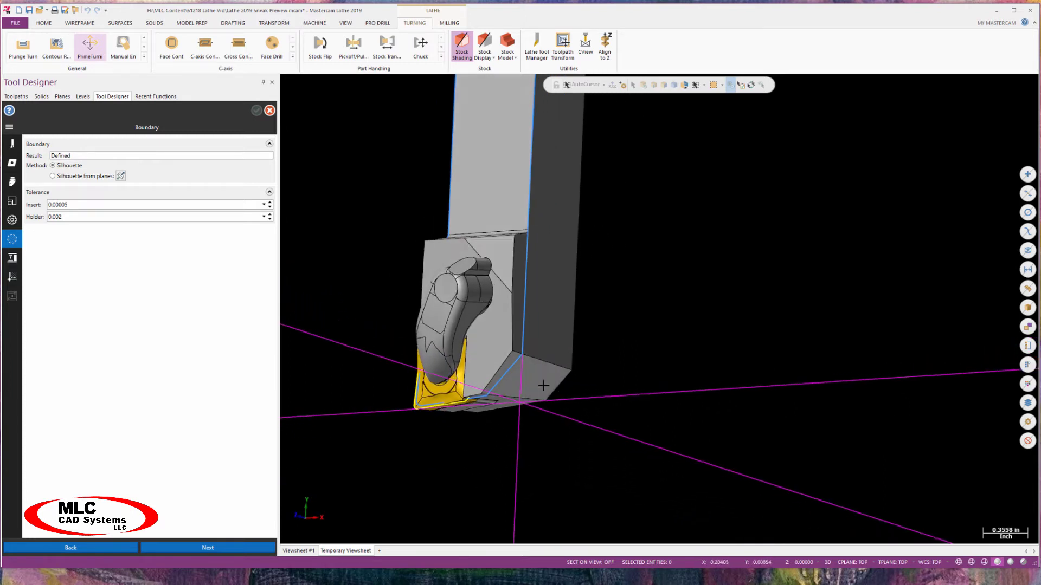
scroll(489, 104, "down", 1)
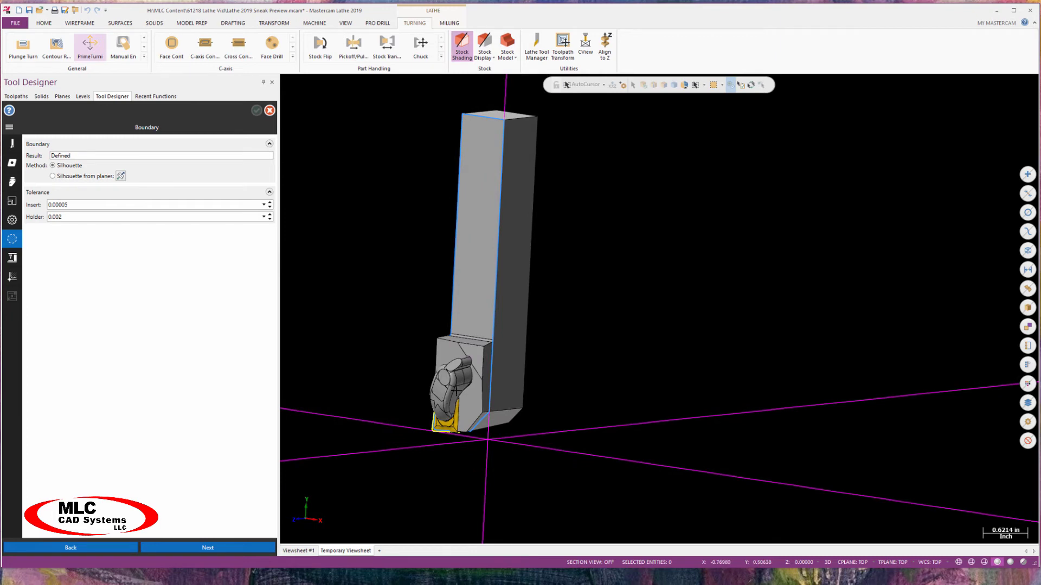
scroll(457, 391, "up", 4)
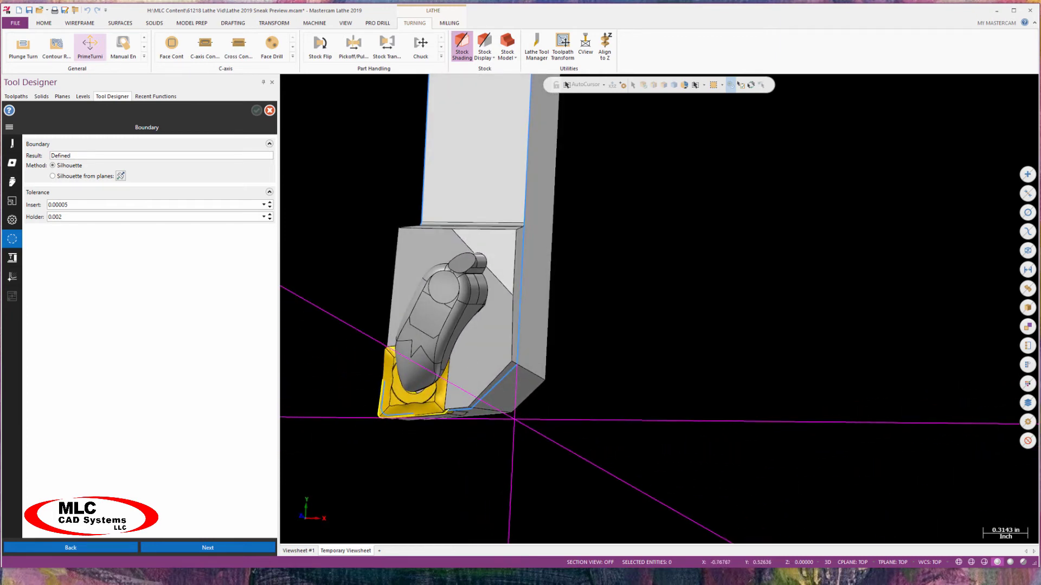
middle_click_drag(406, 345, 629, 249)
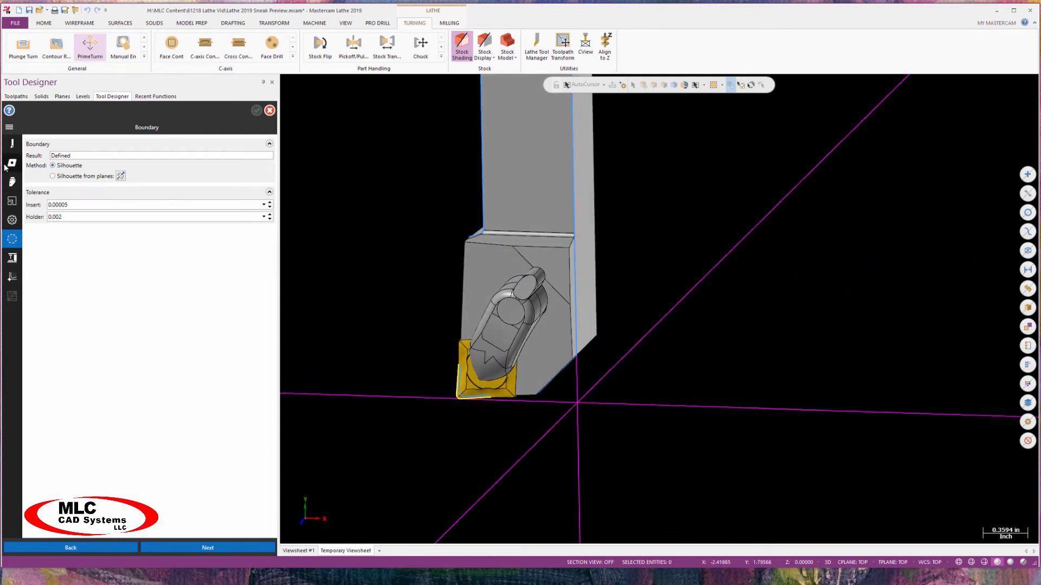
- Try the Horizontal, Reverse and Bottom turret orientation options, restoring Vertical, non-reversed mounting on the Top turret
left_click(12, 259)
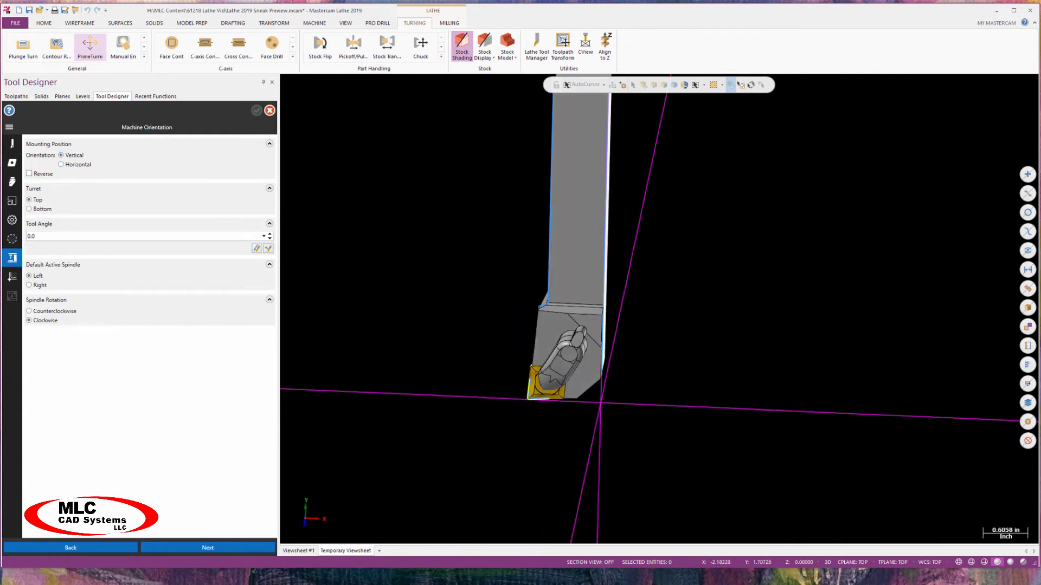
left_click(61, 165)
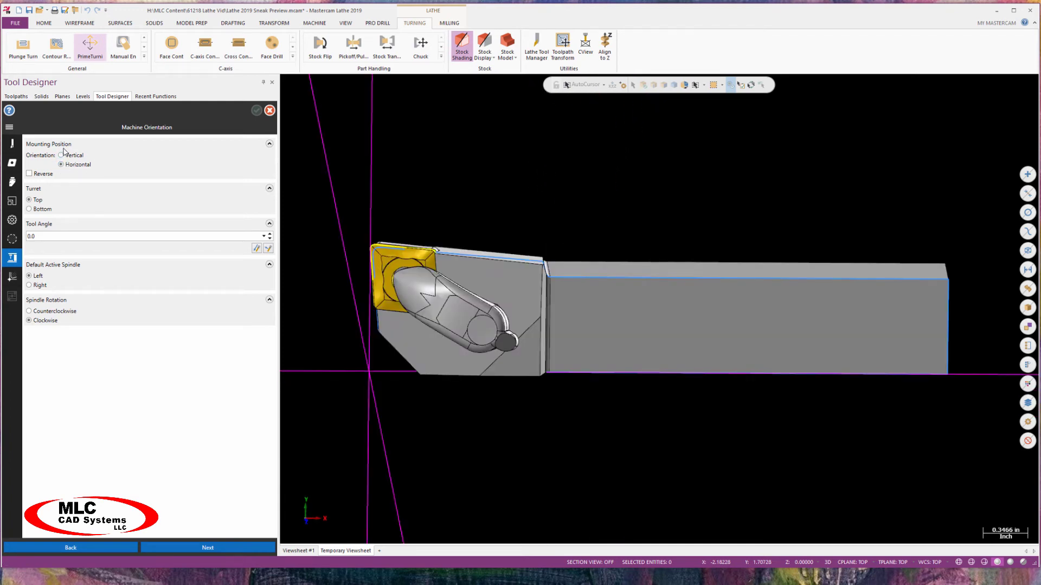
left_click(30, 174)
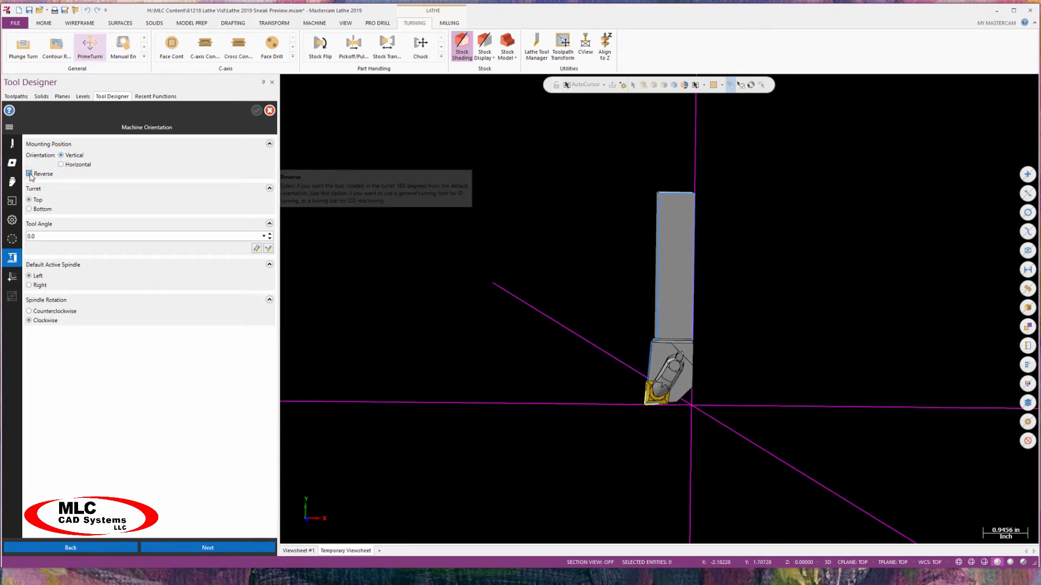
left_click(29, 174)
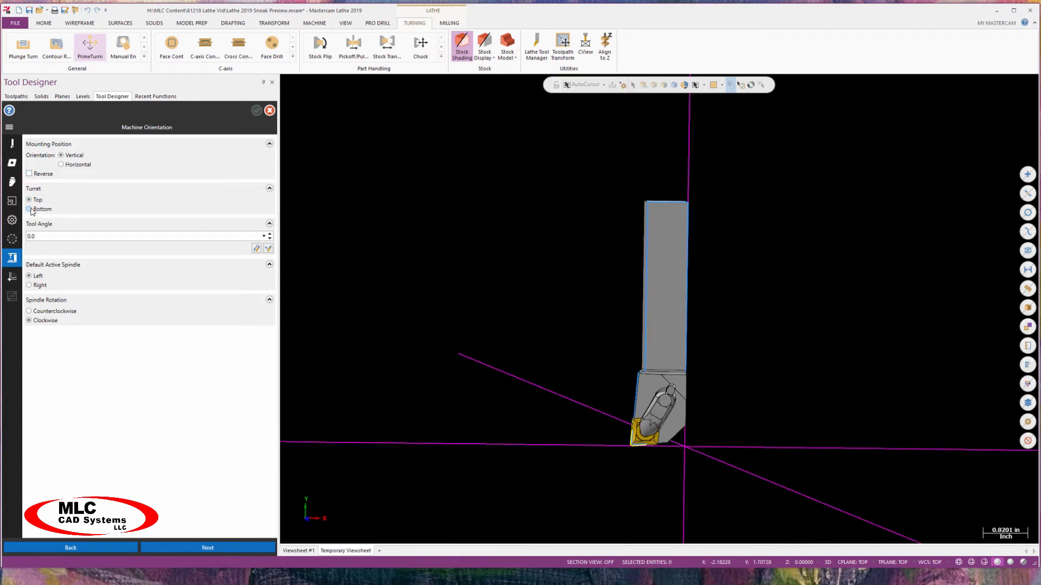
left_click(30, 209)
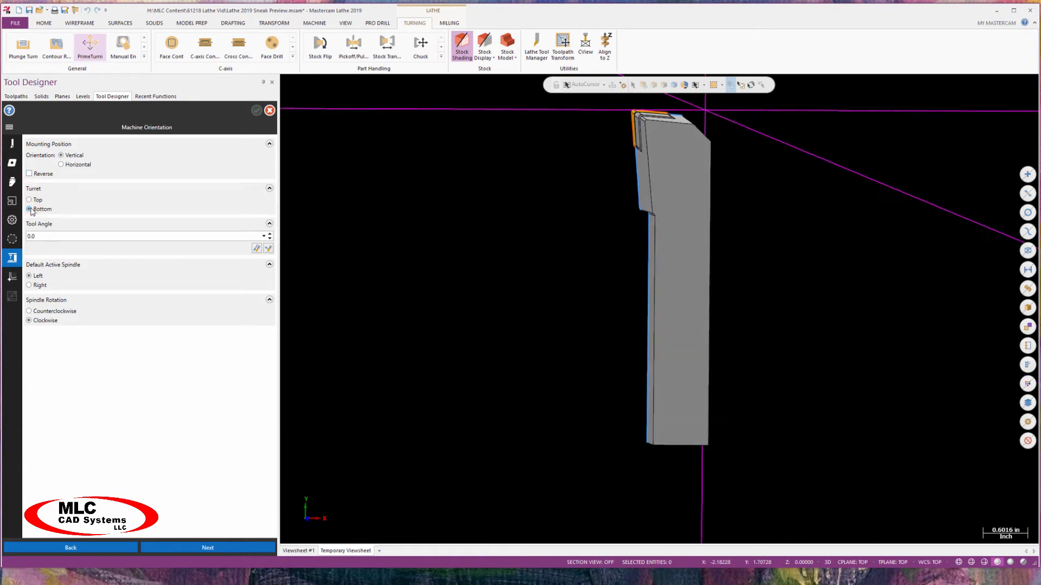
left_click(29, 200)
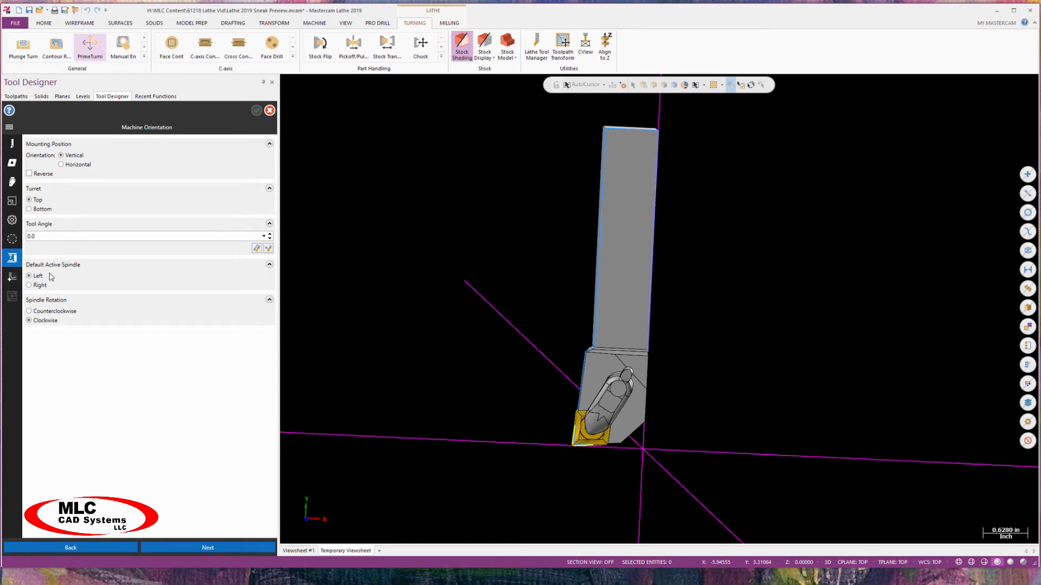
- Set the compensation to Quadrant 1 and define the compensation point from three points on the insert's cutting corner arc
left_click(12, 278)
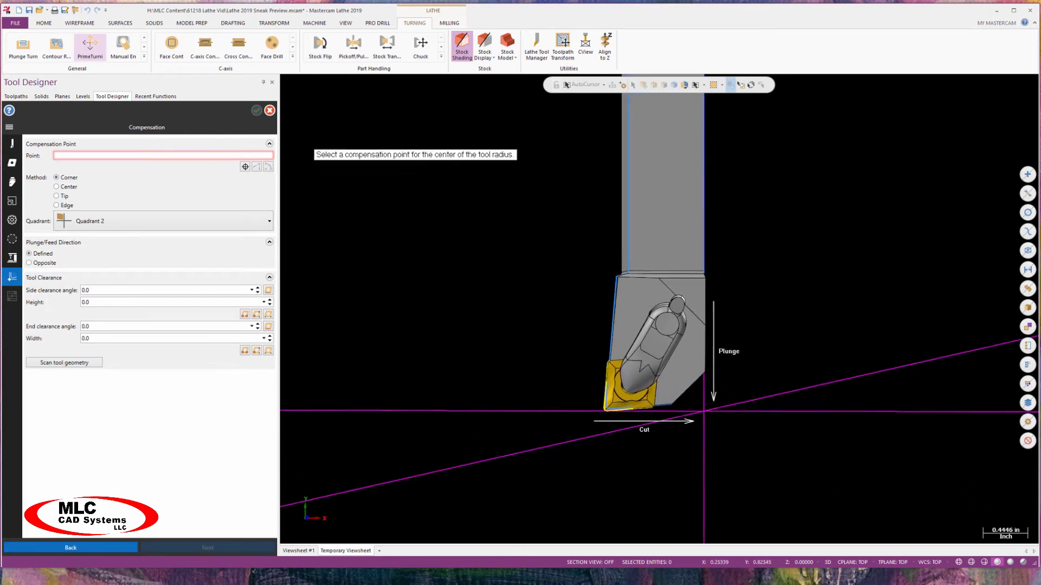
left_click(270, 221)
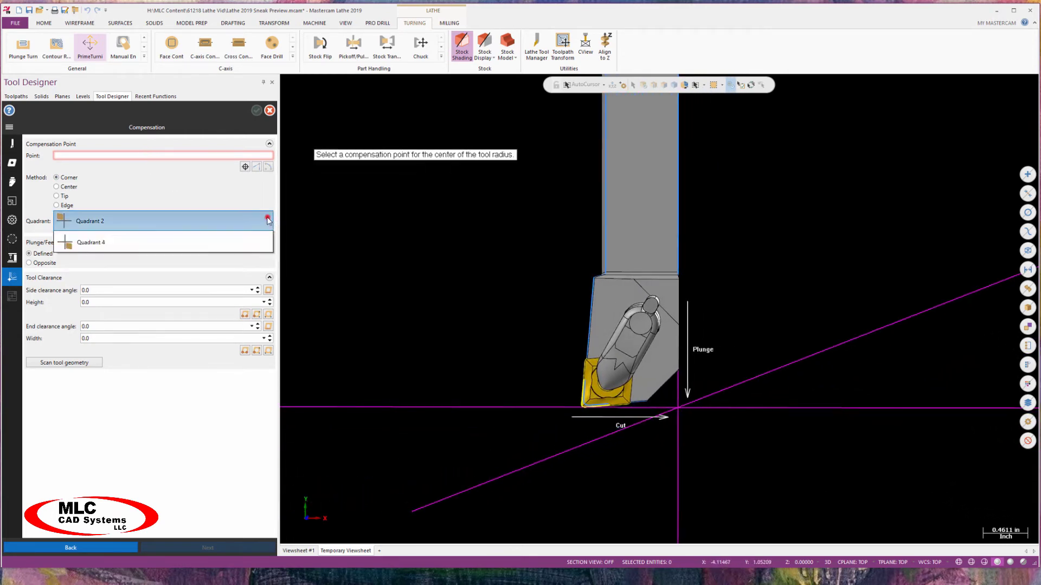
left_click(252, 244)
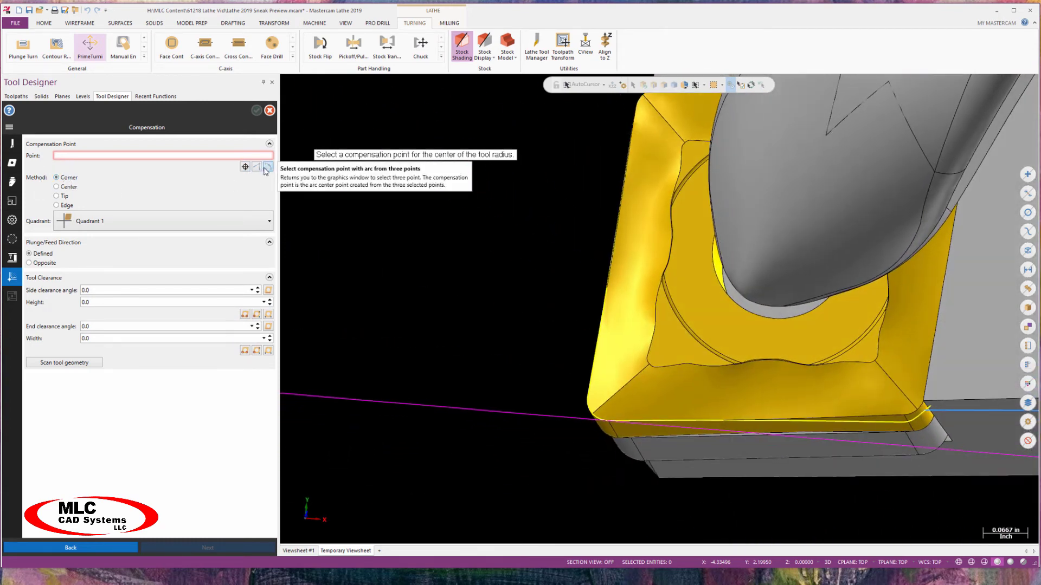
left_click(268, 168)
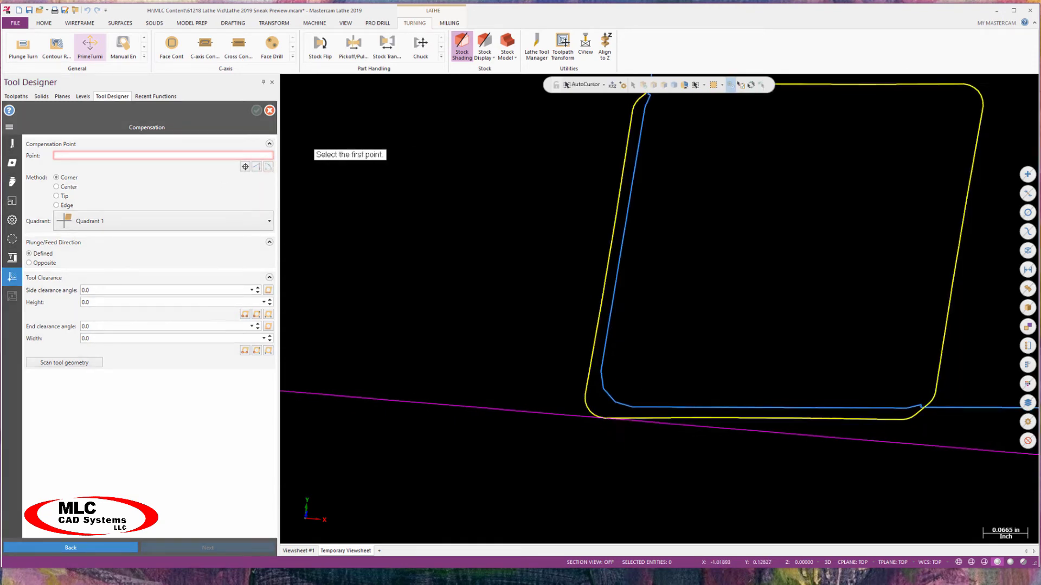
left_click(583, 393)
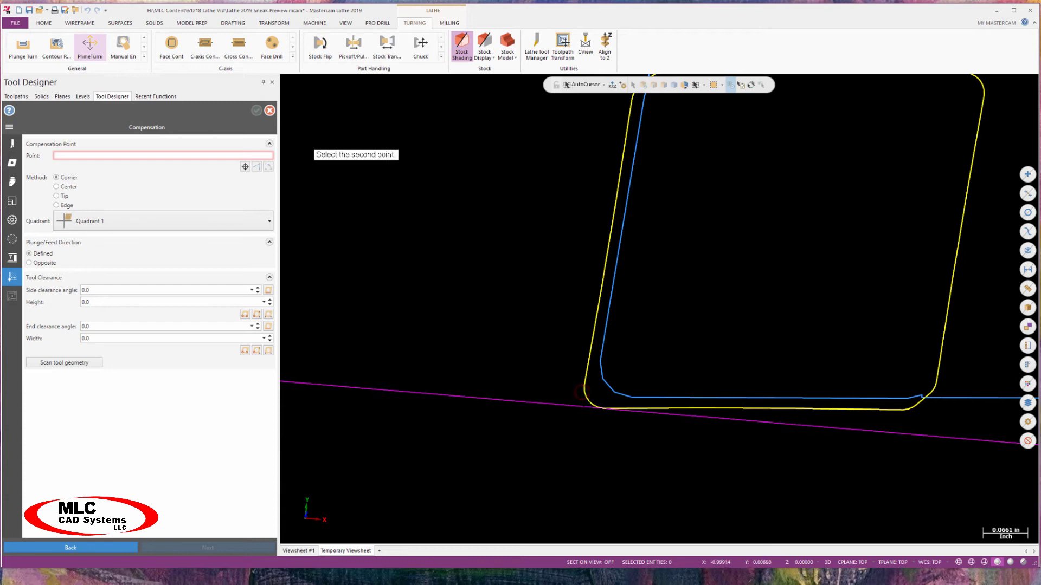
left_click(588, 405)
left_click(603, 410)
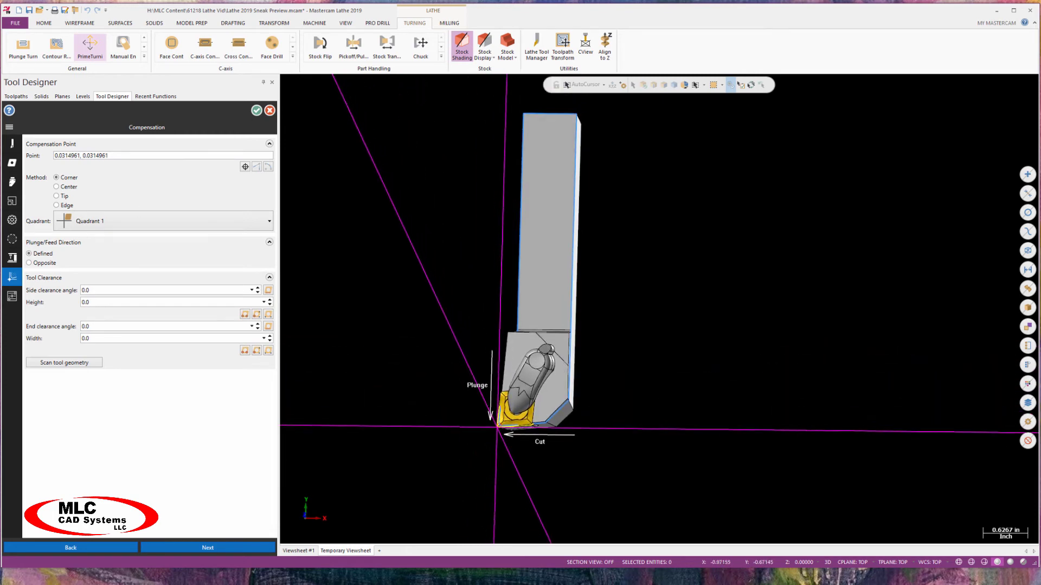
- Scan the tool geometry and apply the scanned side clearance angle 4.32164, height 0.55658, end clearance angle 4.45335 and width 0.55644
left_click(65, 363)
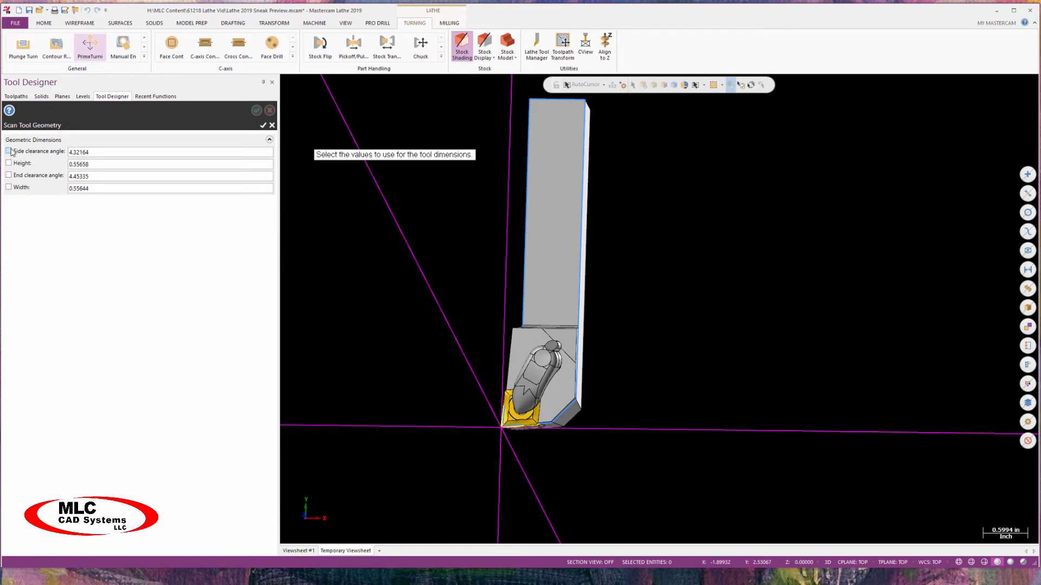
left_click(9, 151)
left_click(9, 163)
left_click(9, 175)
left_click(8, 187)
left_click(263, 125)
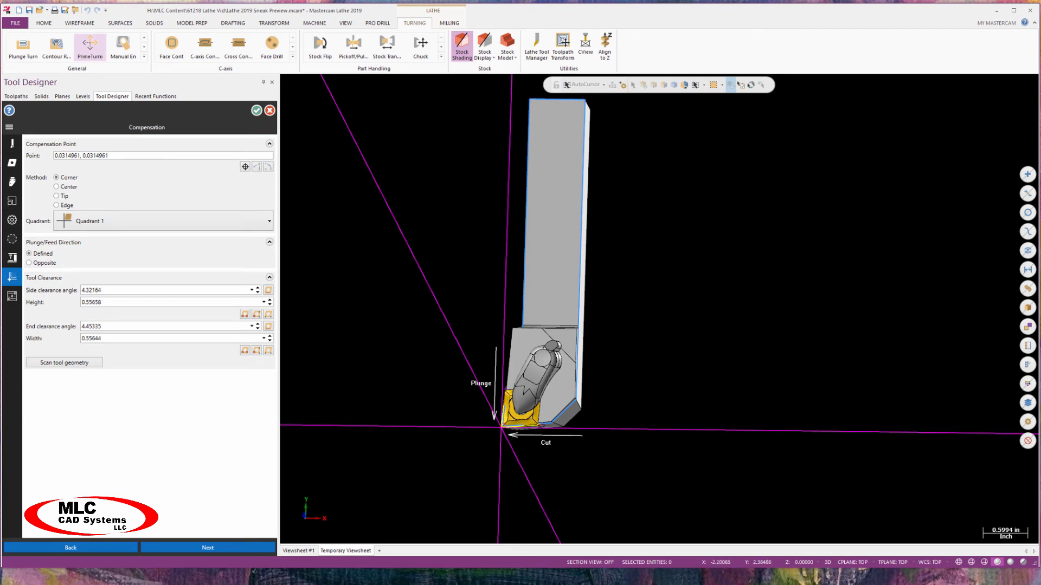
- Review the tool parameters, including the material choices, default cutting parameters and coolant options, keeping Carbide as the material
left_click(12, 296)
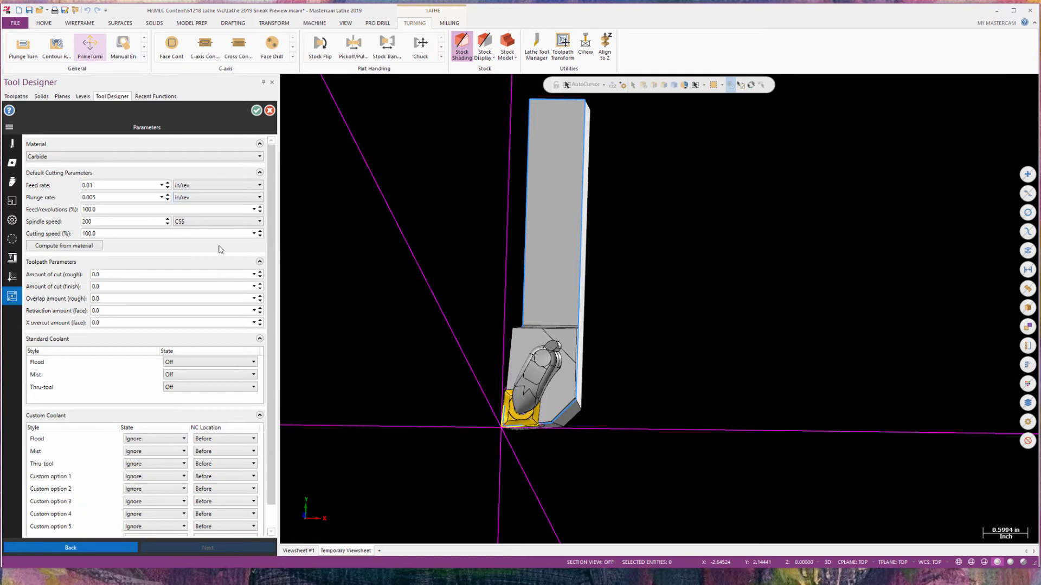
left_click(256, 158)
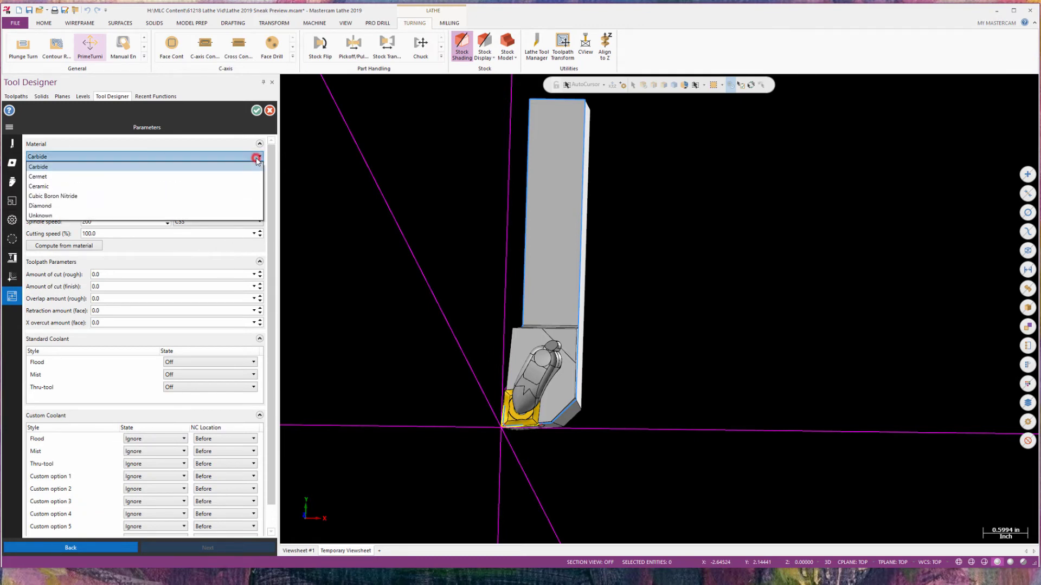
left_click(258, 161)
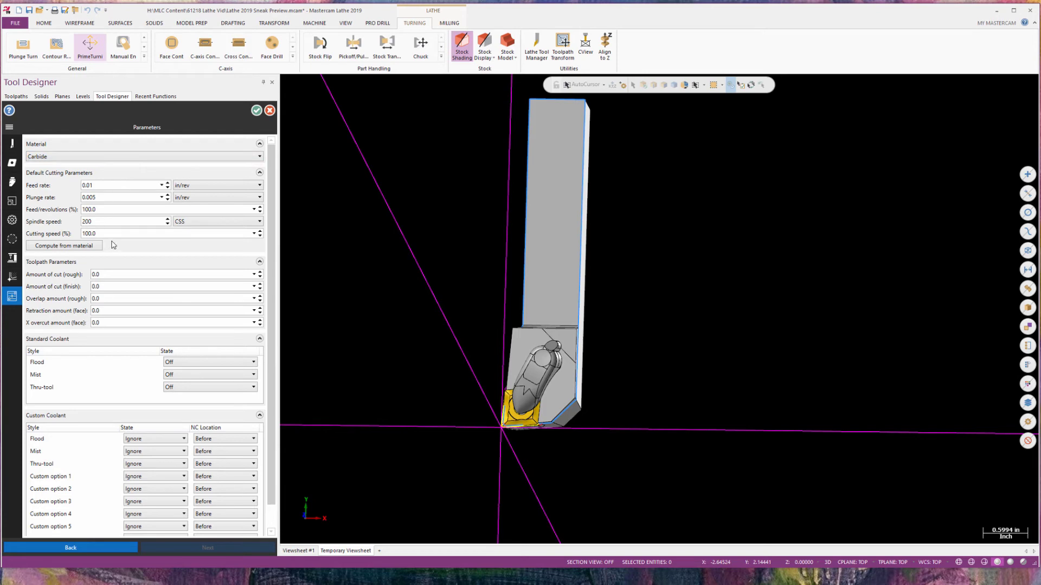
scroll(166, 247, "down", 1)
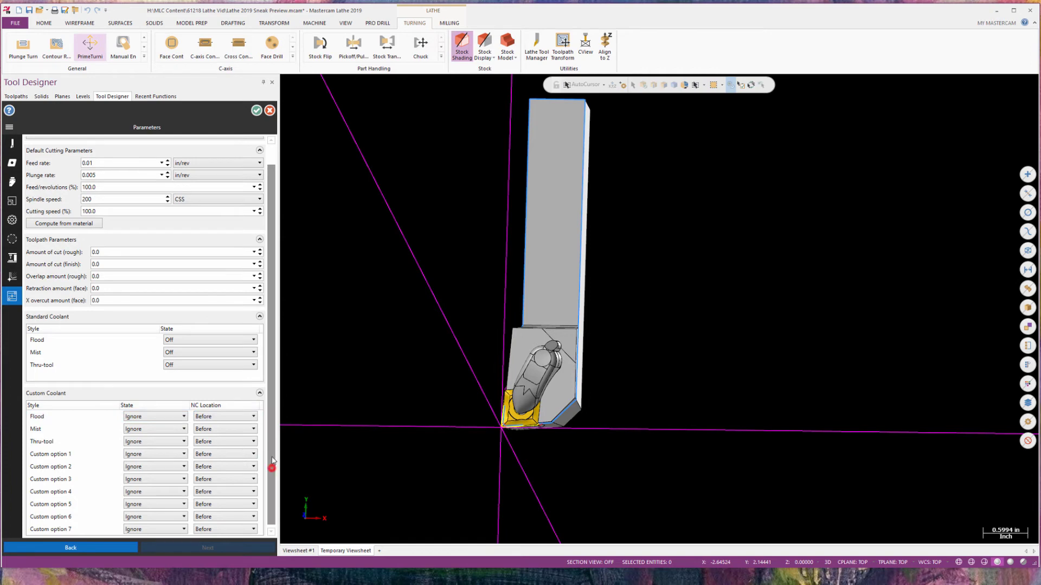
- Look over the remaining cutting and coolant parameters, keep the defaults, and accept the finished ROUGH tool
scroll(273, 159, "up", 1)
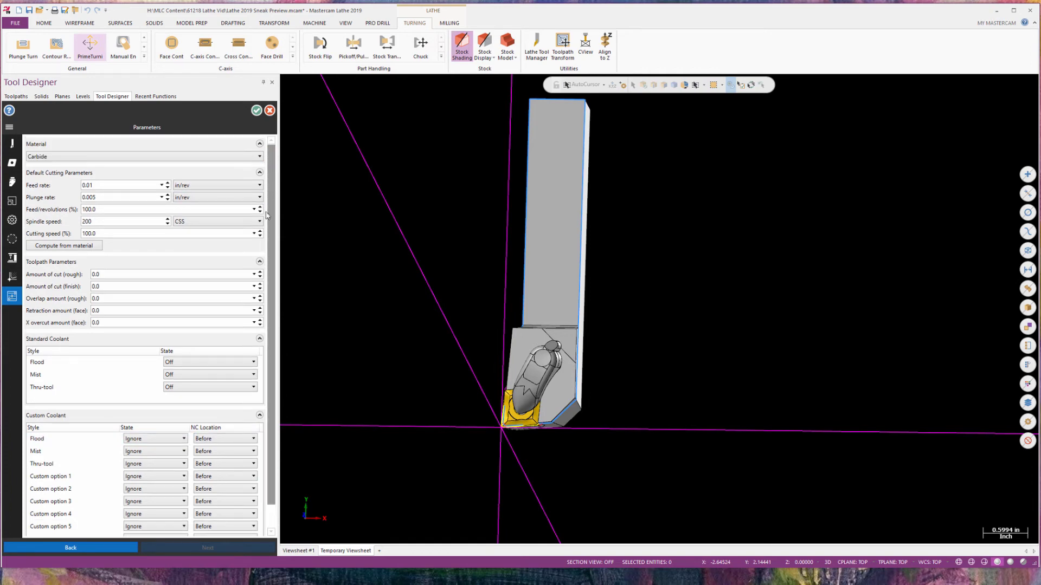
scroll(271, 488, "down", 1)
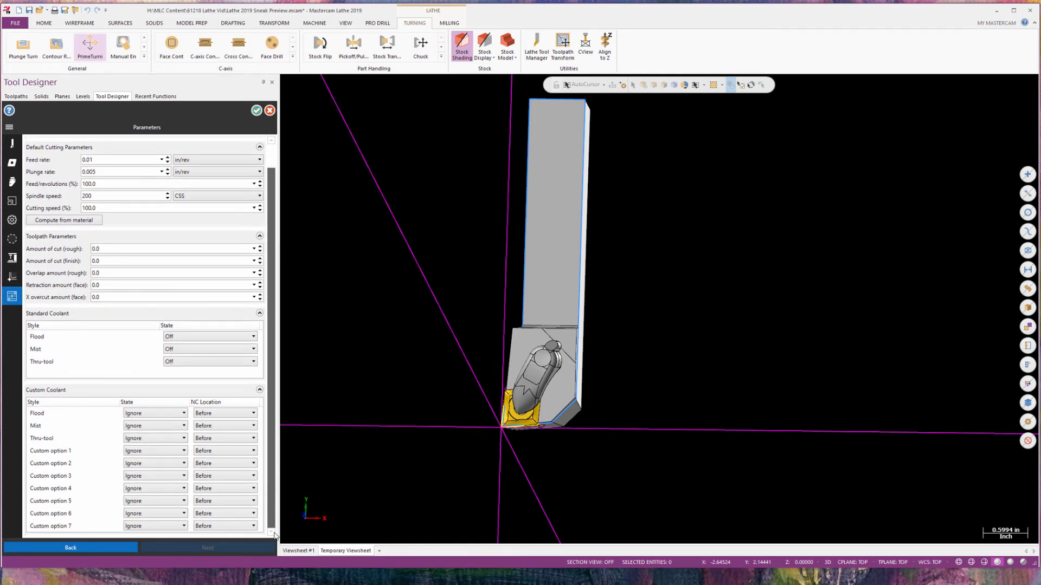
scroll(265, 441, "up", 1)
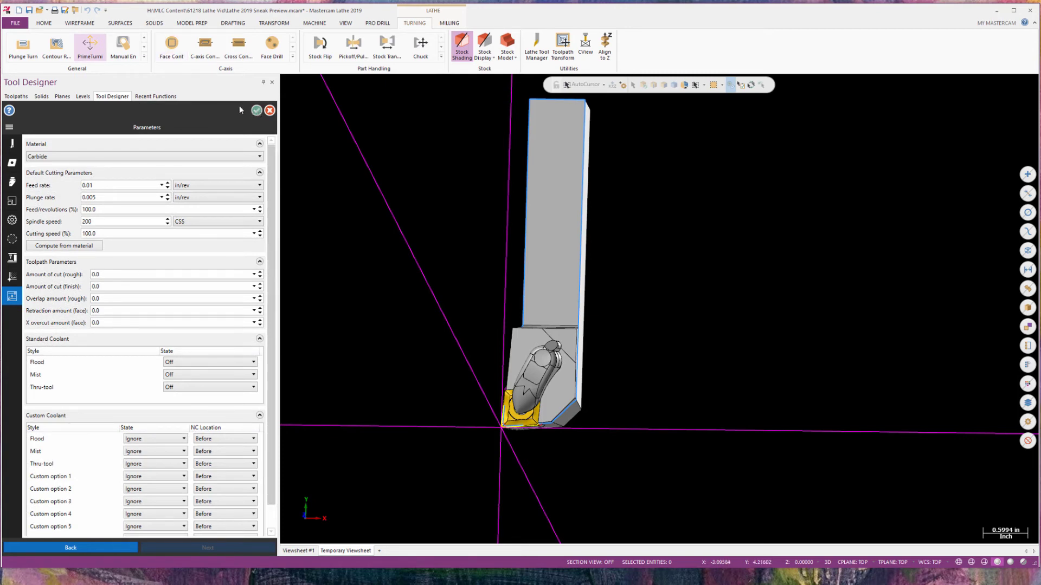
left_click(255, 110)
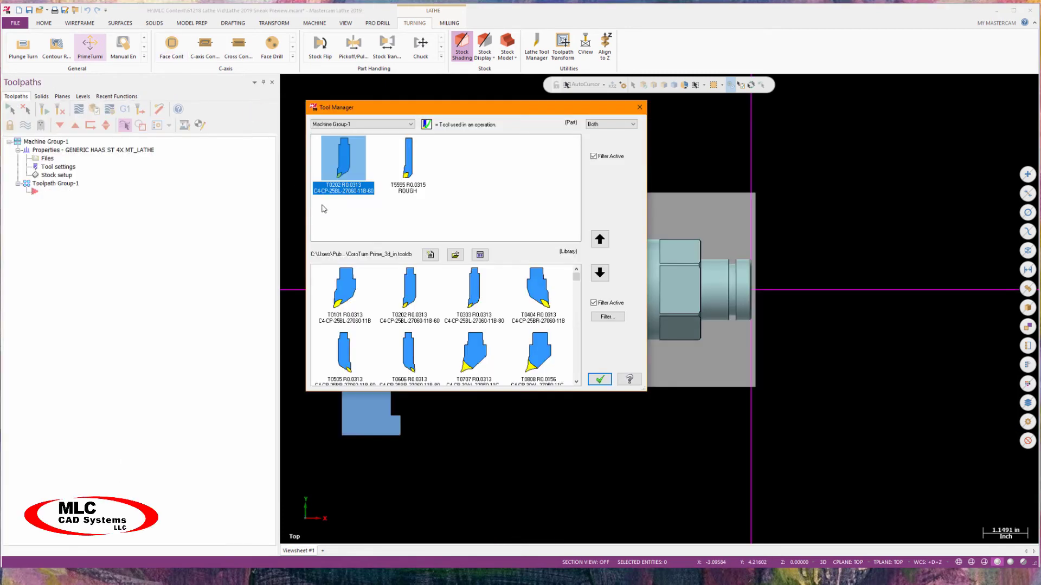
- Reopen the ROUGH tool's definition from the machine group's tool list to check it, and close the tool manager
left_click(432, 211)
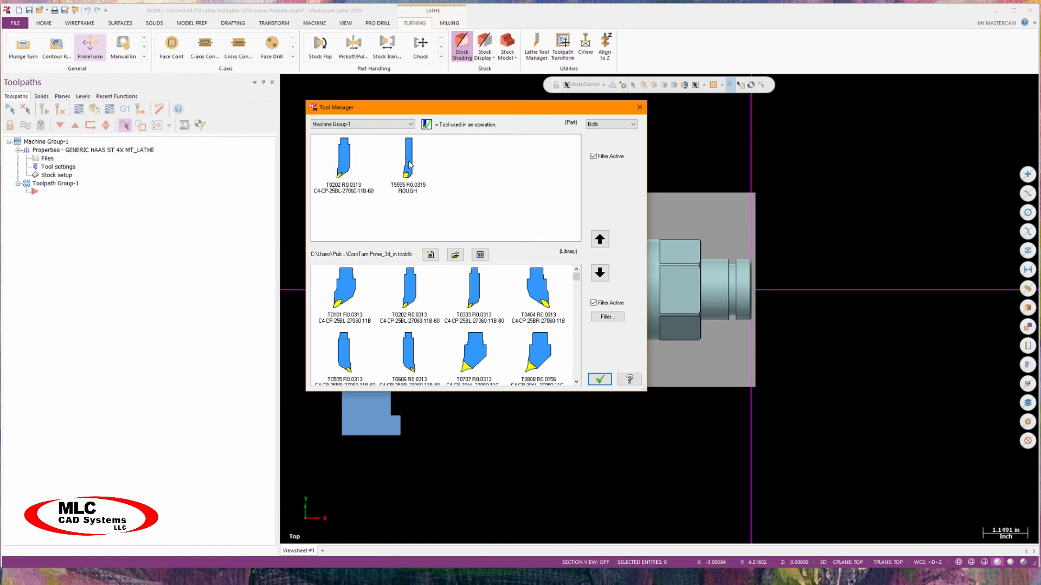
left_click_drag(454, 109, 519, 133)
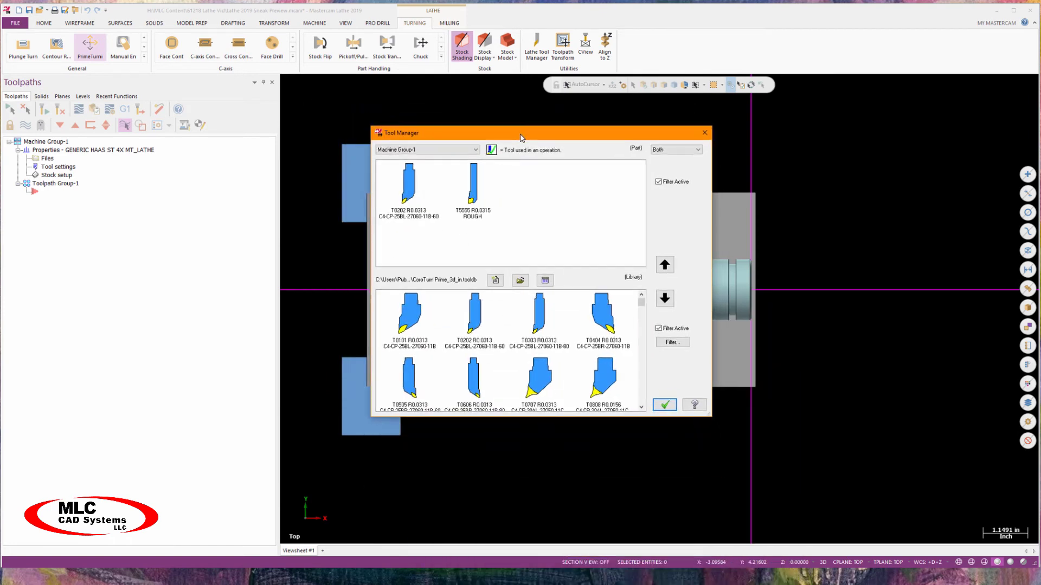
left_click_drag(449, 132, 442, 133)
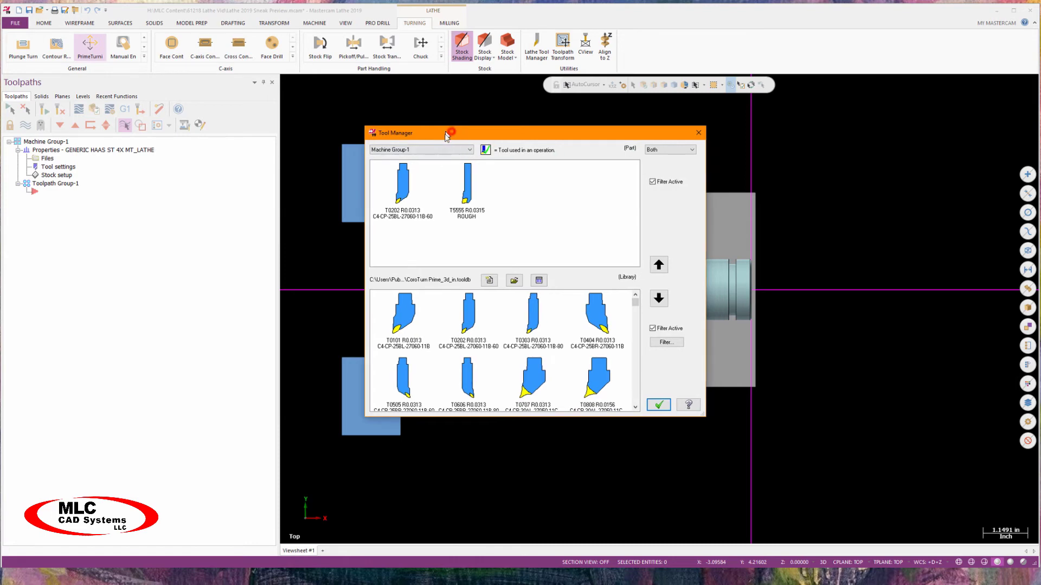
double_click(467, 187)
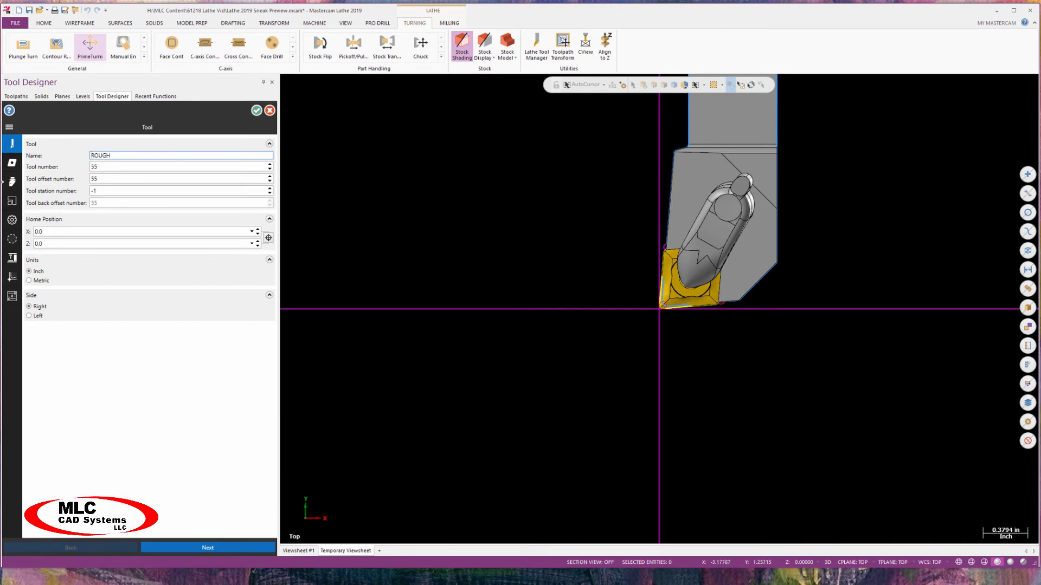
left_click(256, 110)
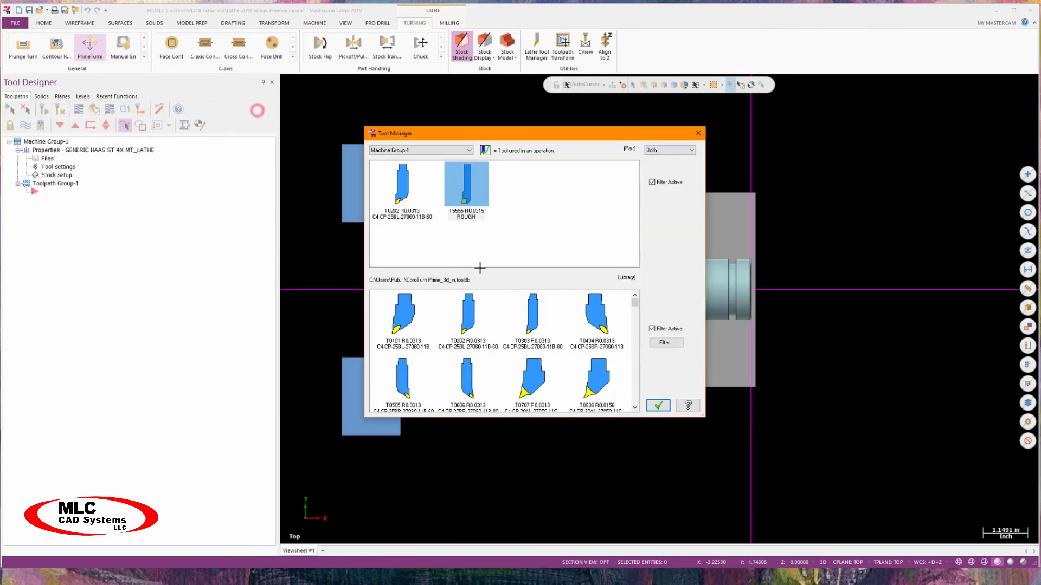
left_click(535, 228)
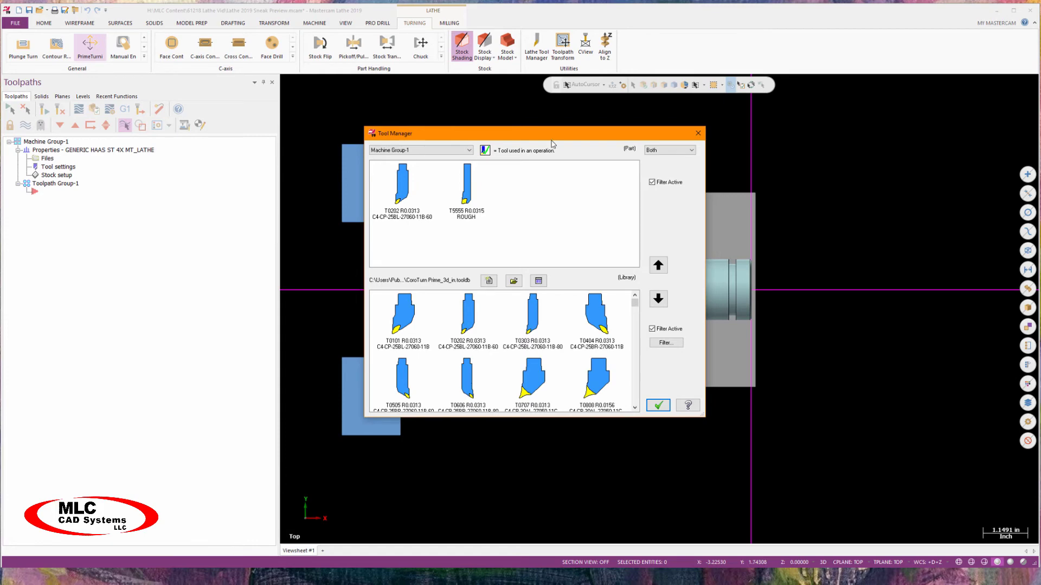
left_click(698, 133)
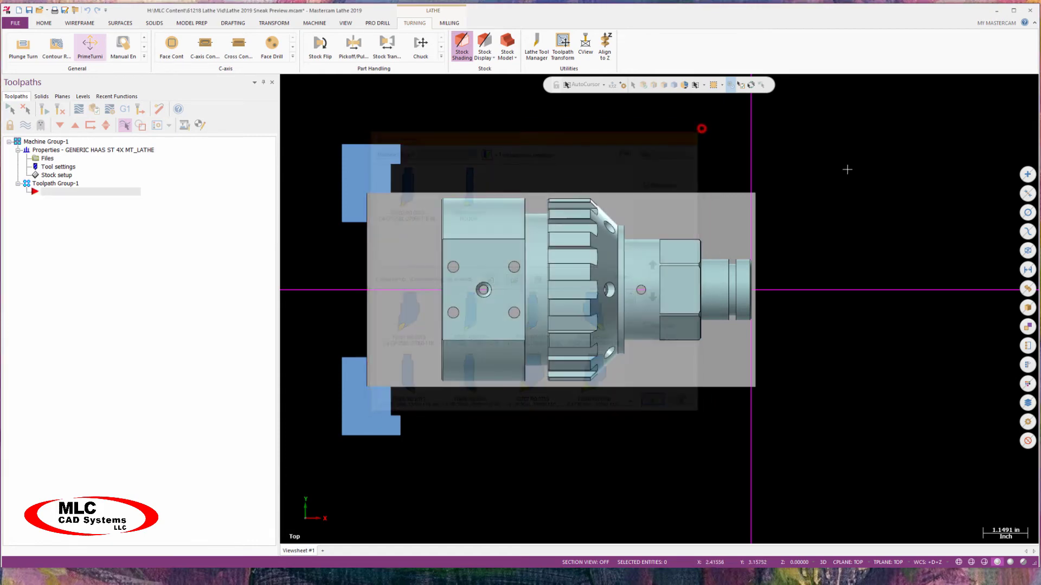
- Create a lathe Rough toolpath and chain the part's upper profile from the small front end to the large rear diameter
key("alt+7")
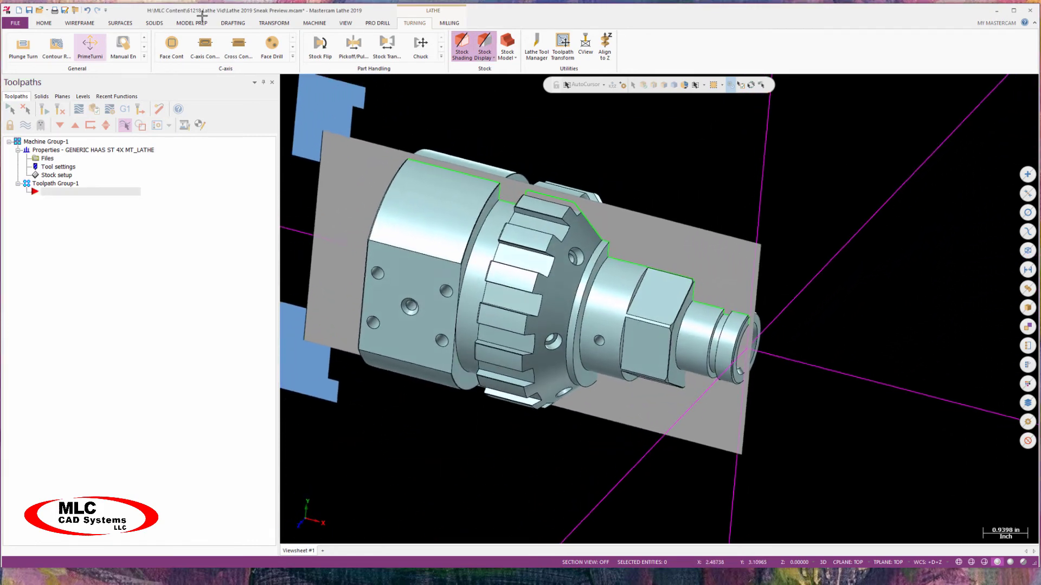
left_click(144, 56)
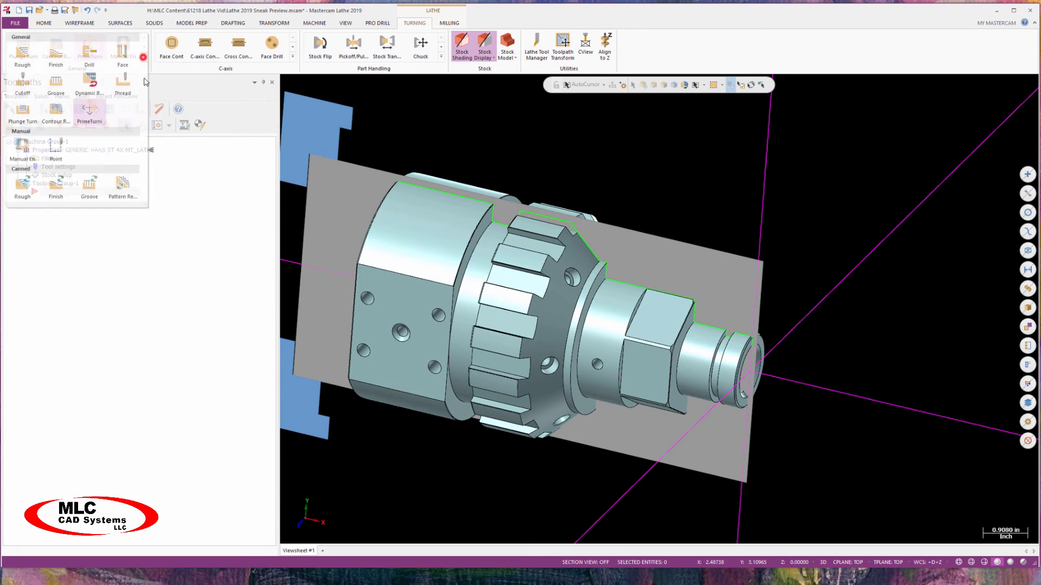
left_click(21, 49)
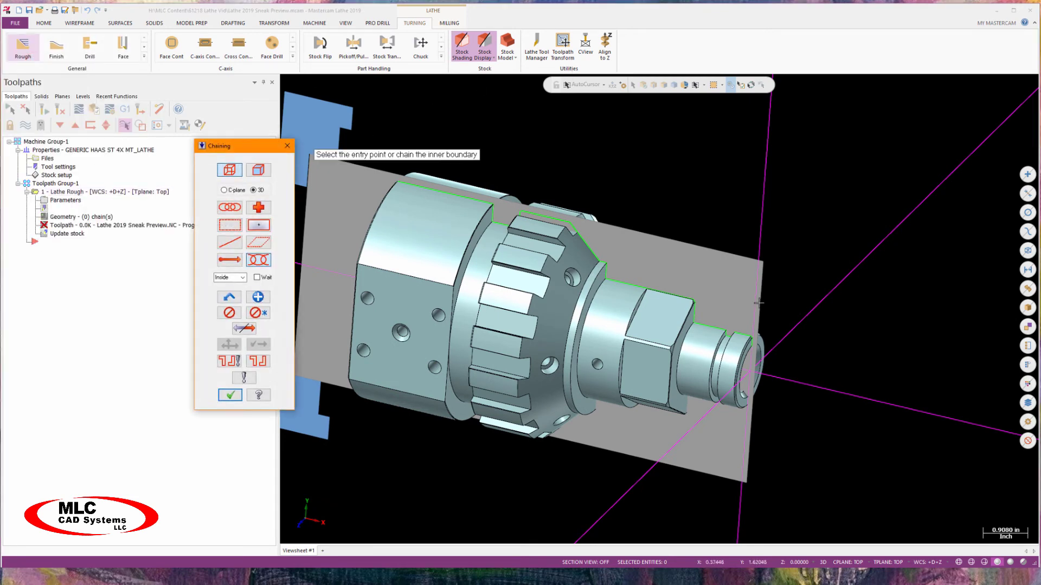
left_click(747, 335)
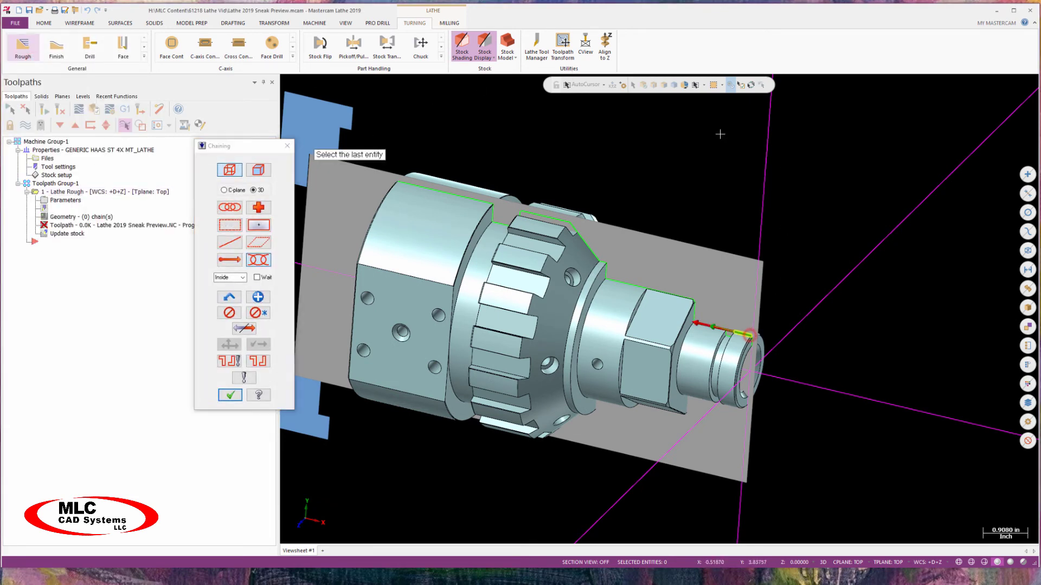
left_click(418, 181)
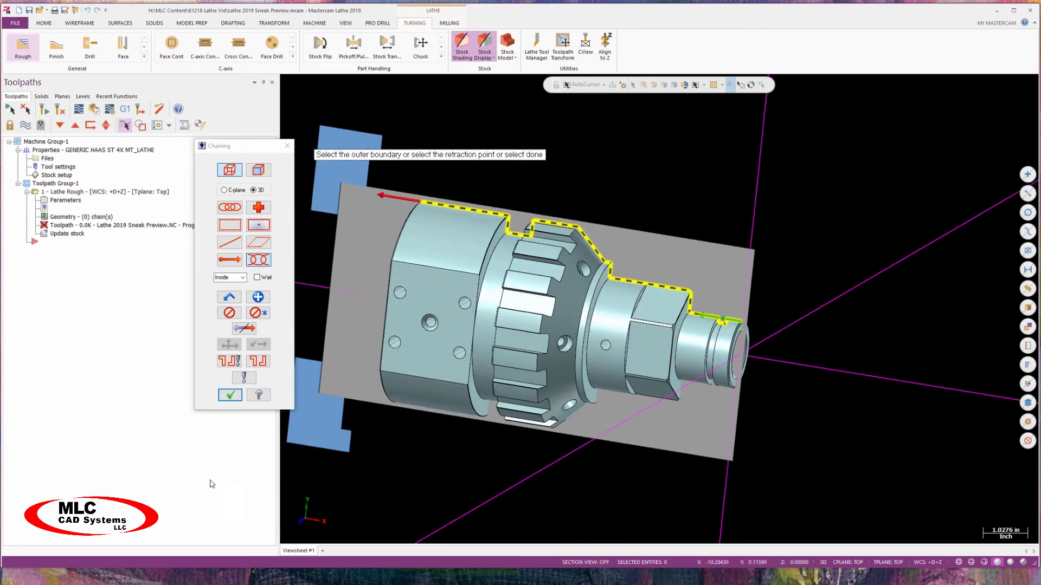
left_click(230, 395)
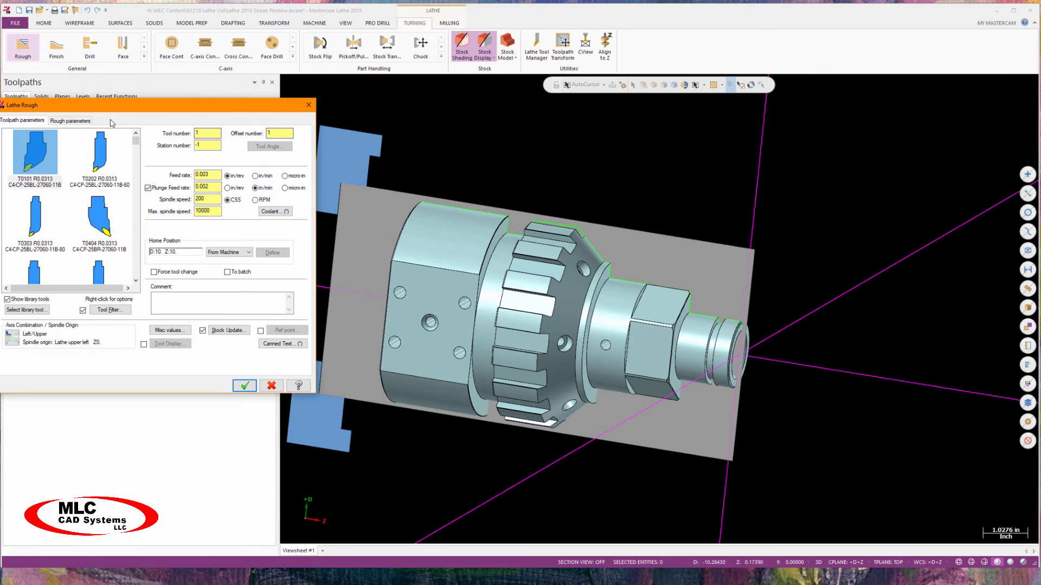
- Turn off the tool filter and library tools for the rough operation and select the custom T5555 ROUGH tool
left_click_drag(120, 107, 278, 136)
scroll(242, 254, "down", 3)
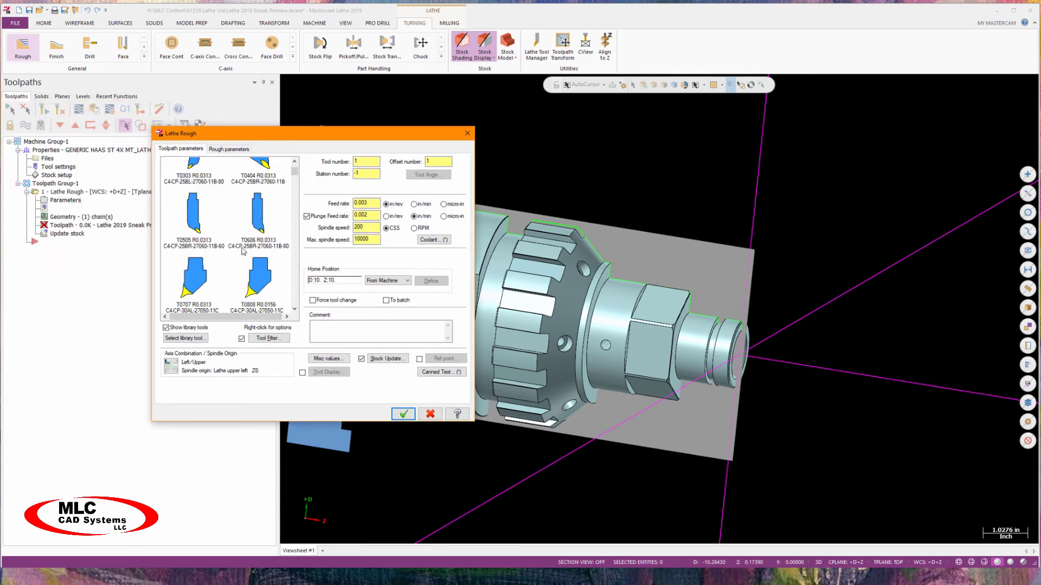
scroll(261, 233, "down", 6)
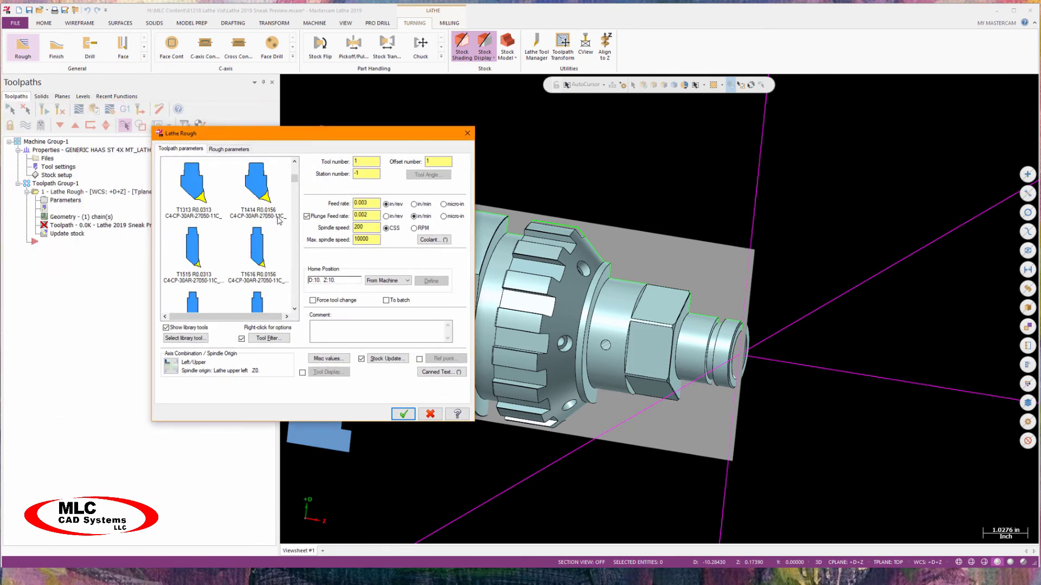
scroll(279, 221, "down", 3)
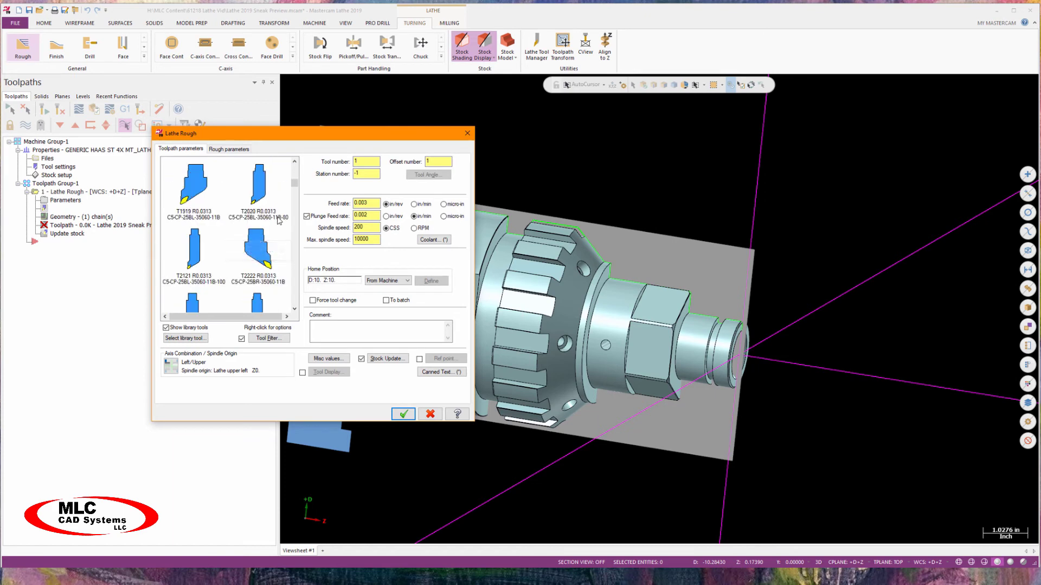
scroll(278, 221, "down", 5)
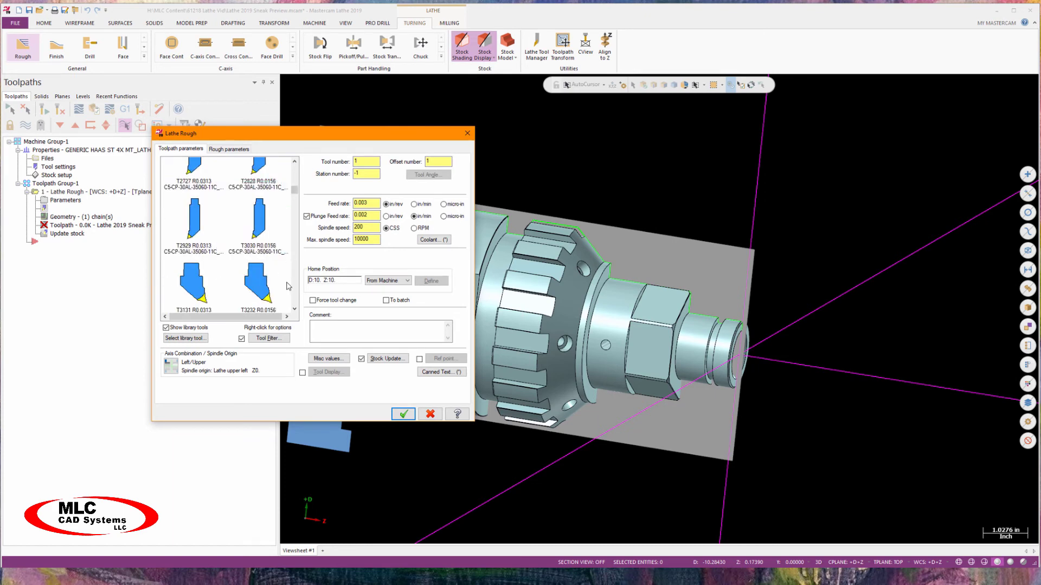
left_click(242, 339)
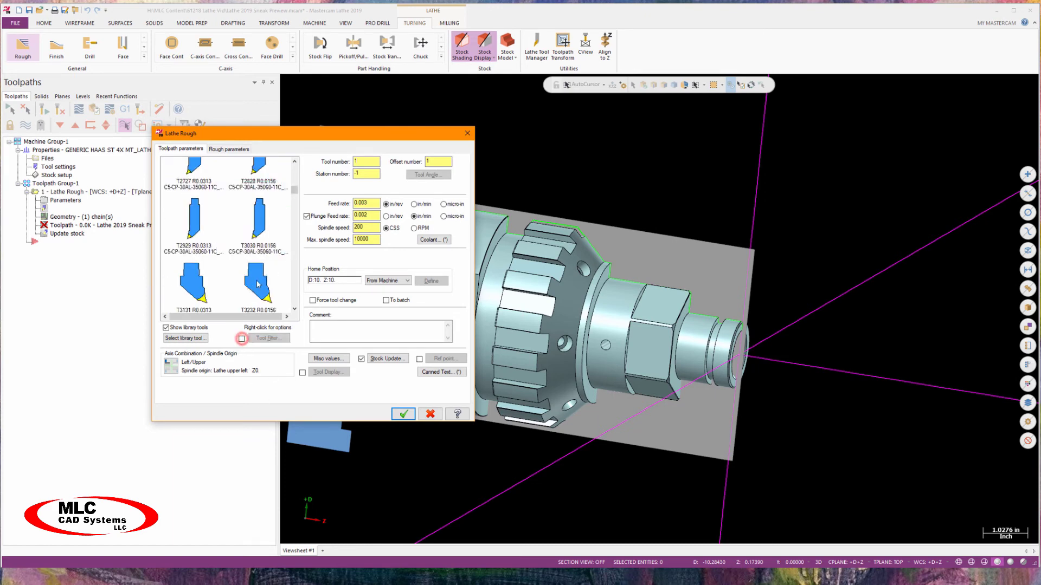
left_click(164, 328)
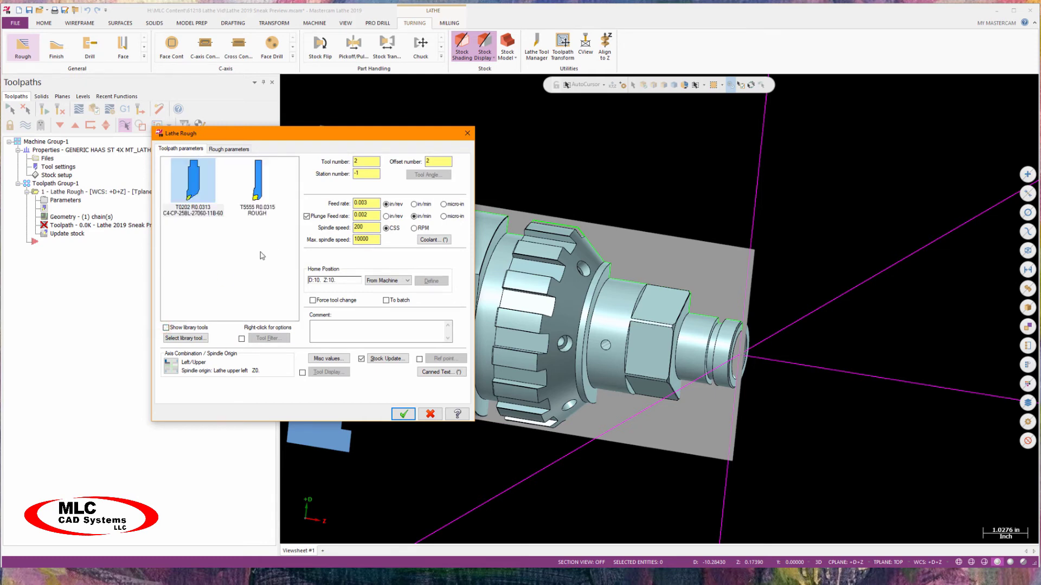
left_click(257, 192)
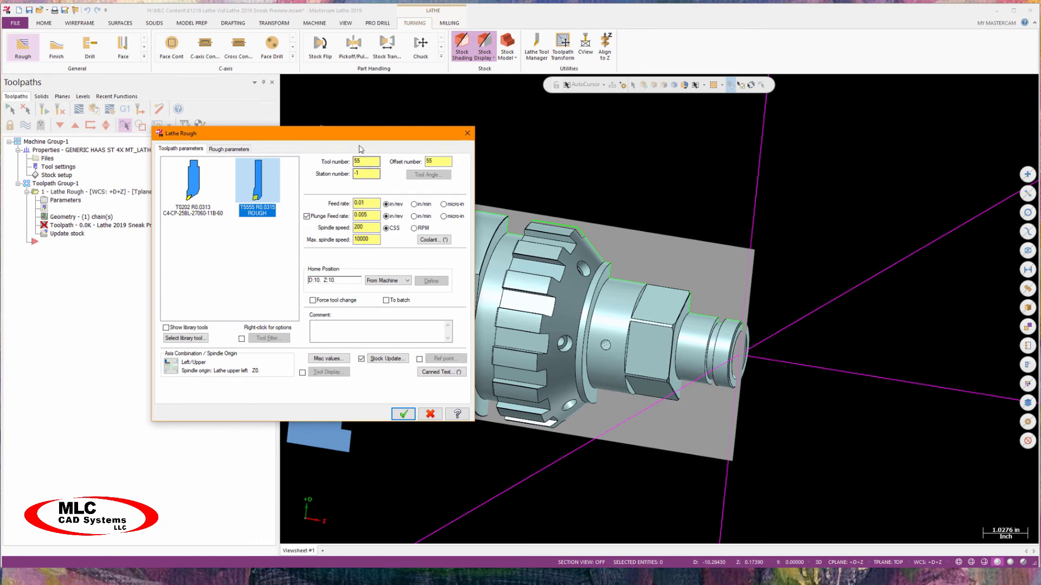
- Check the tool offset number and the axis combination and spindle origin, keeping Left/Upper with Lathe upper left
double_click(429, 161)
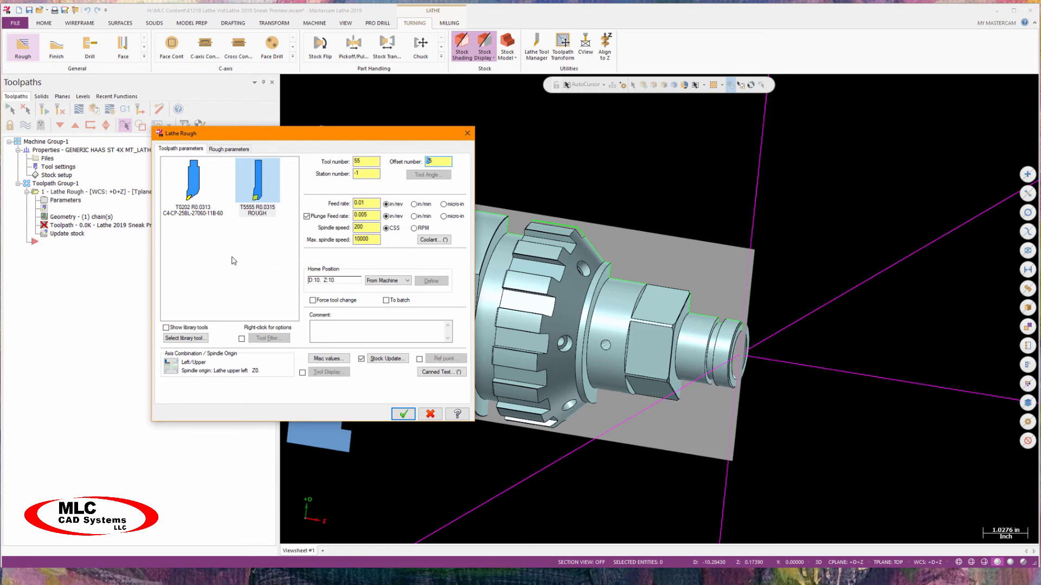
left_click(169, 367)
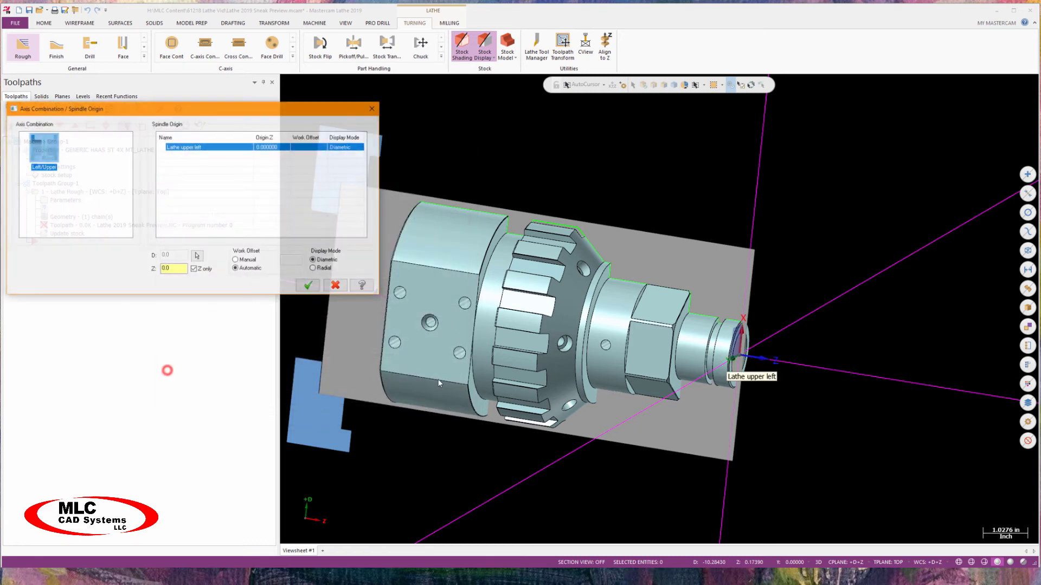
left_click(309, 285)
- Review the rough and plunge cut parameters, keep their current settings, and generate the roughing toolpath
left_click(228, 150)
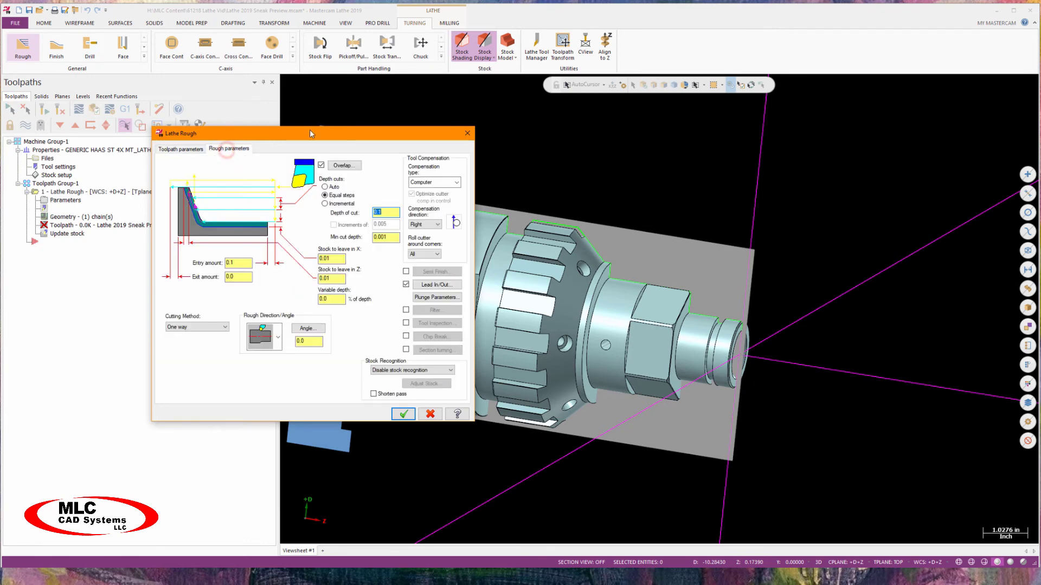
left_click_drag(310, 135, 350, 133)
left_click(466, 297)
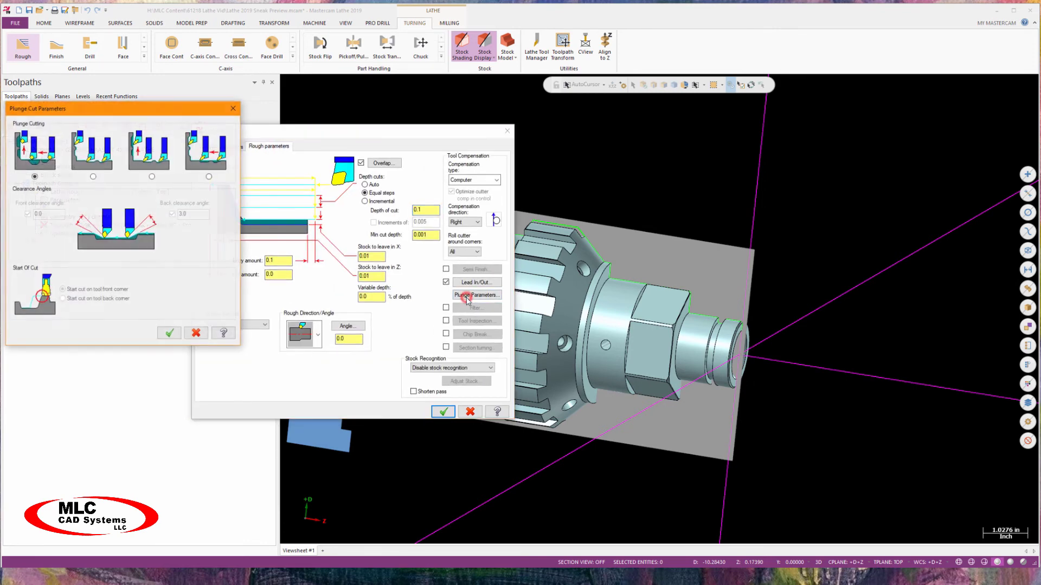
left_click_drag(138, 115, 197, 130)
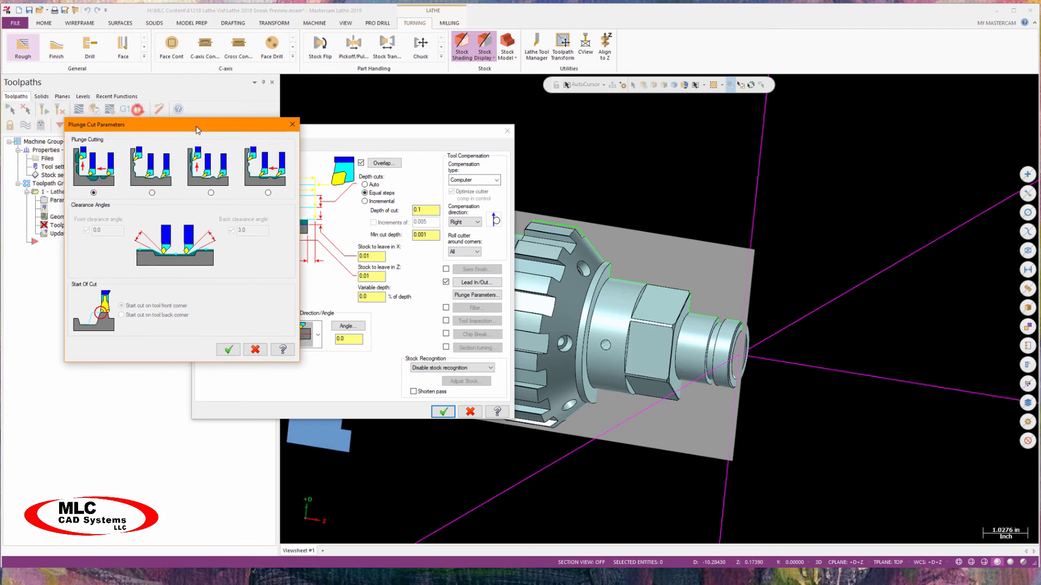
left_click(226, 350)
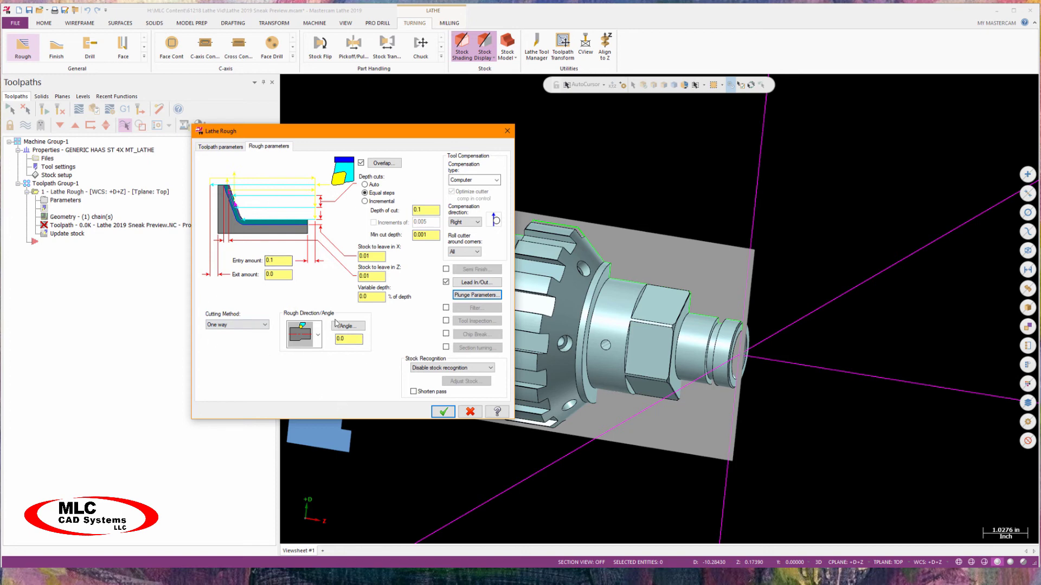
left_click(442, 413)
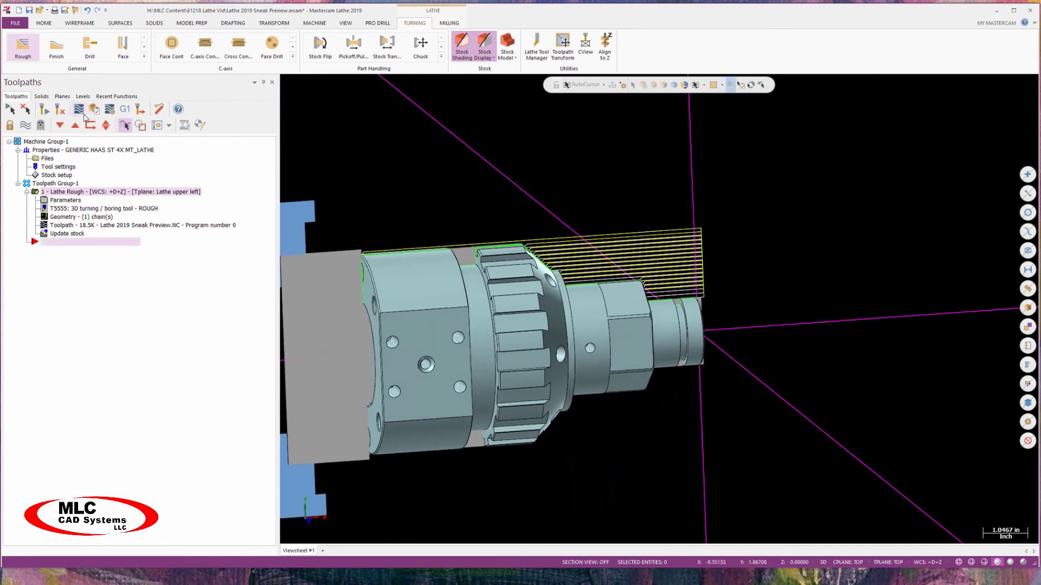
- Backplot the Lathe Rough operation and watch the ROUGH tool and holder cut along the part profile
left_click(83, 113)
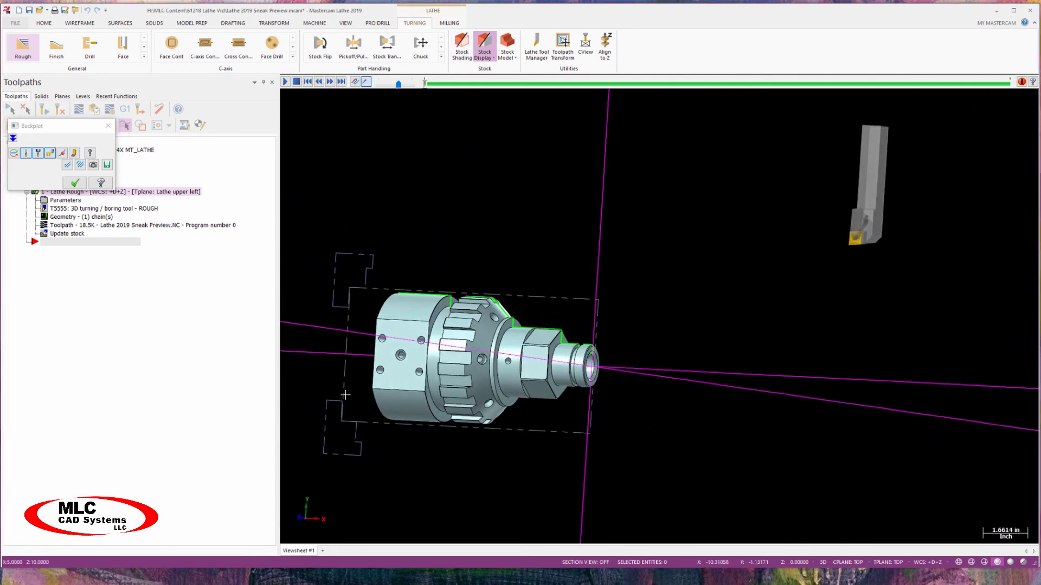
key("r")
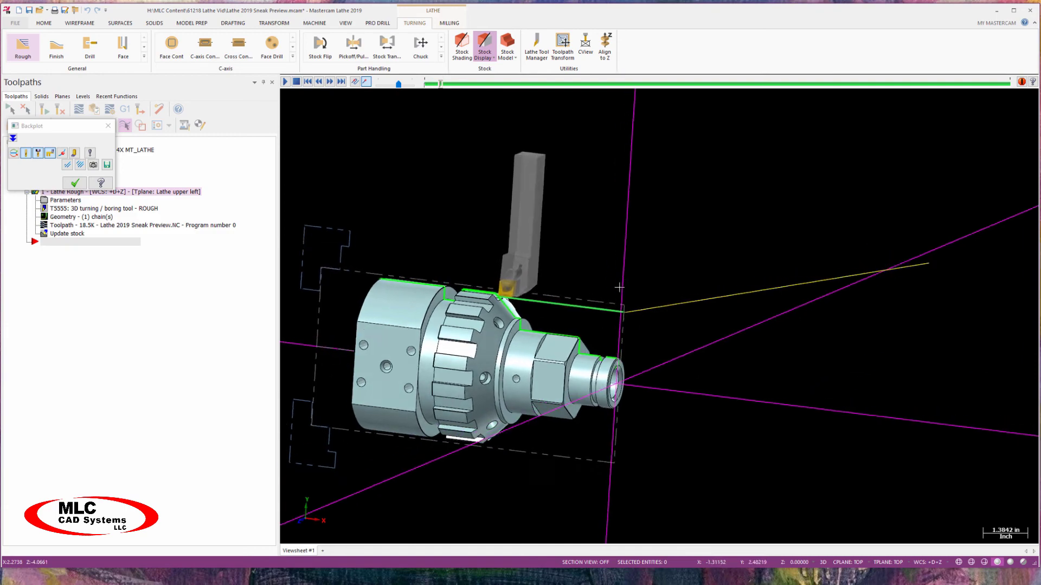
scroll(623, 271, "up", 5)
mouse_move(614, 222)
middle_mouse_down()
mouse_move(589, 260)
mouse_move(477, 255)
mouse_move(377, 234)
mouse_move(490, 242)
mouse_move(531, 277)
mouse_move(563, 332)
mouse_move(601, 271)
middle_mouse_up()
scroll(564, 332, "down", 2)
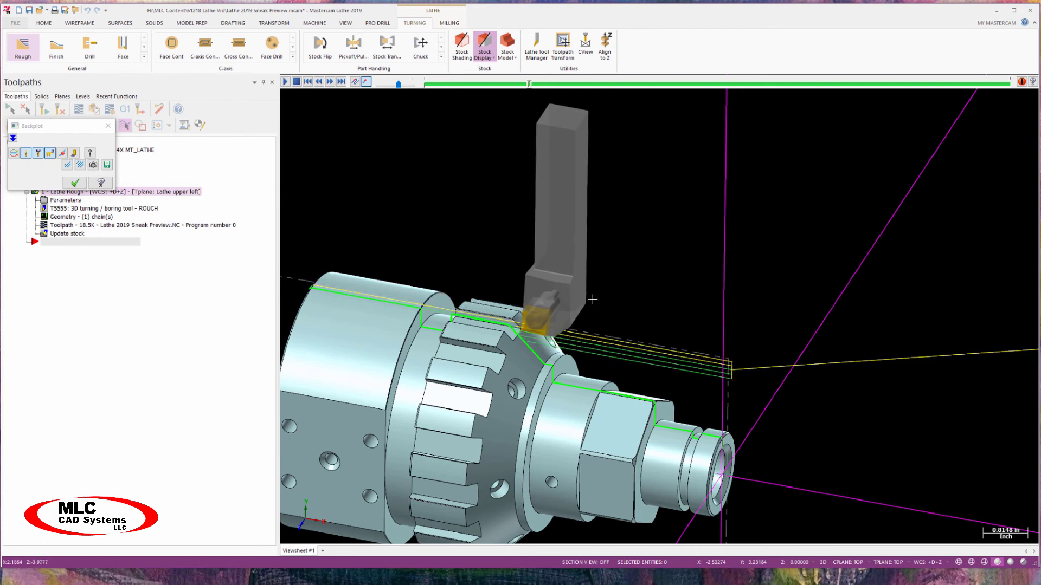
left_click(75, 182)
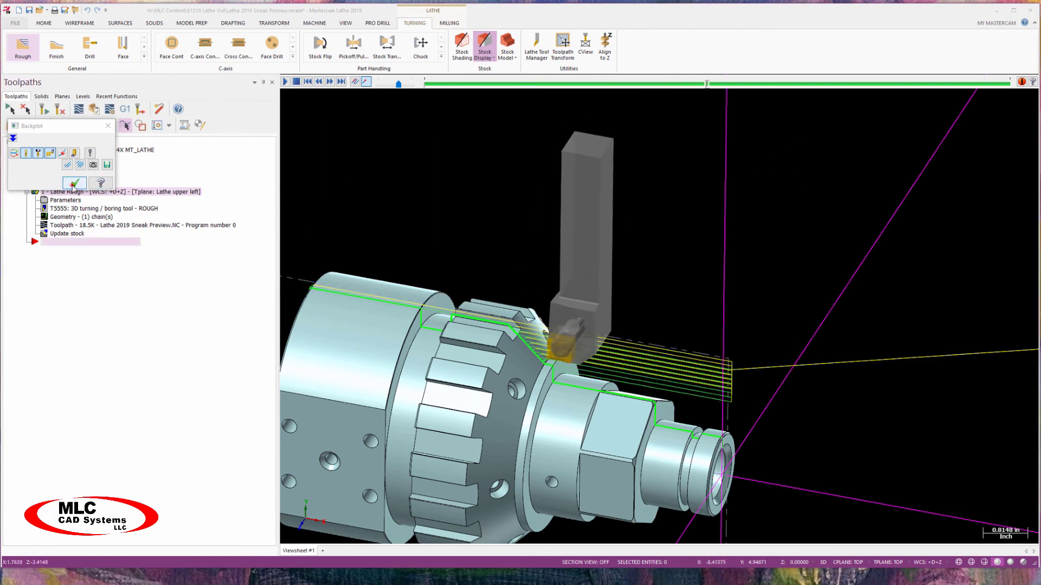
- Open the Lathe Rough operation in Verify with an enlarged simulator window and show the model edges
left_click(95, 109)
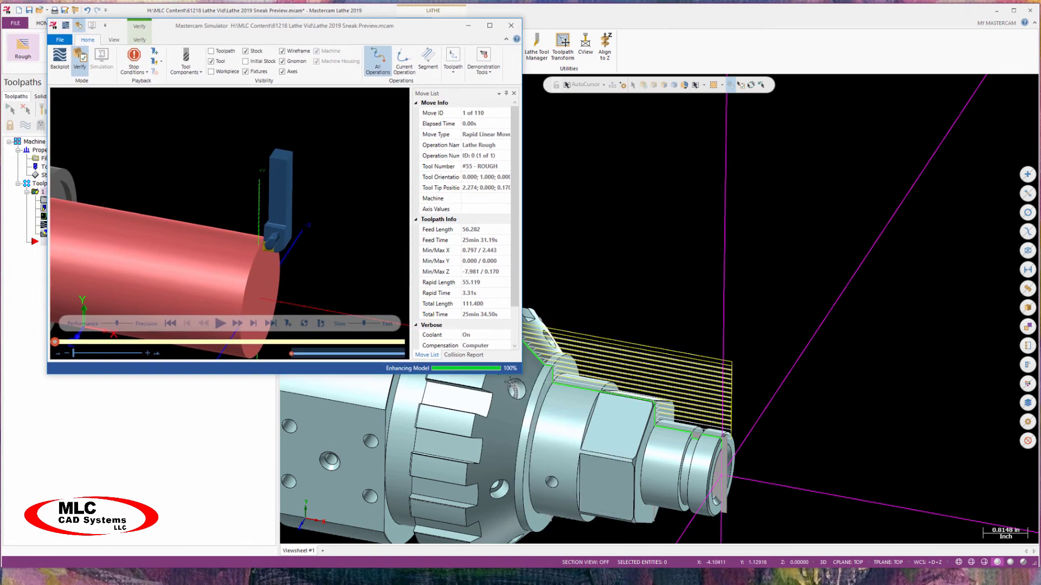
left_click_drag(522, 372, 996, 561)
middle_click_drag(786, 292, 570, 263)
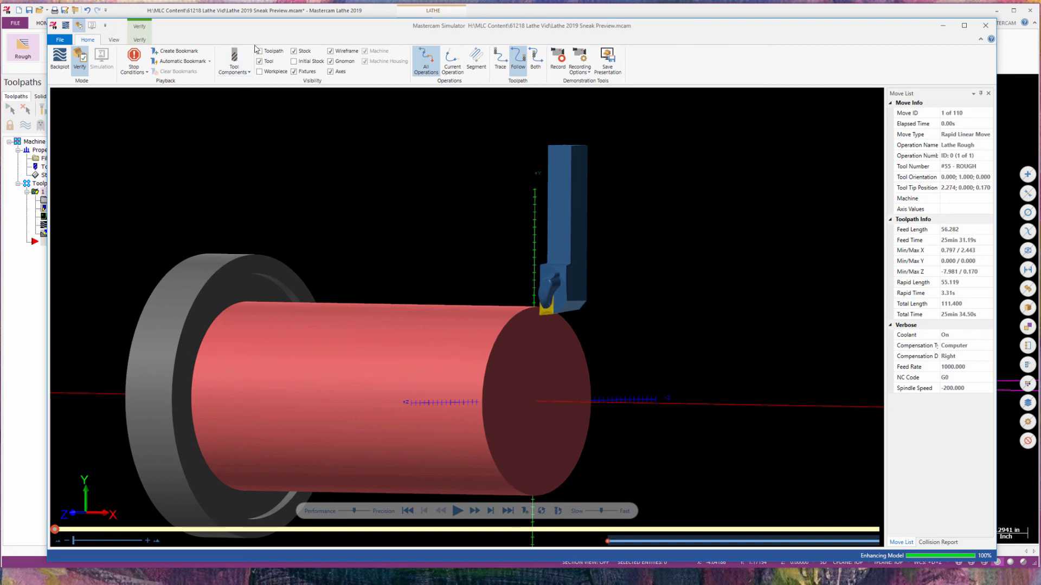
left_click(140, 41)
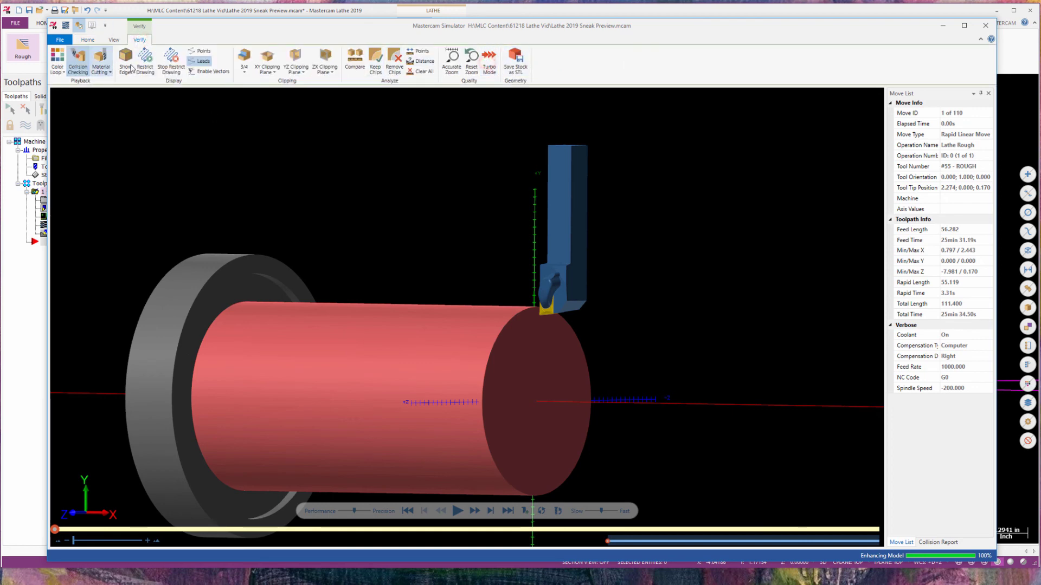
left_click(126, 60)
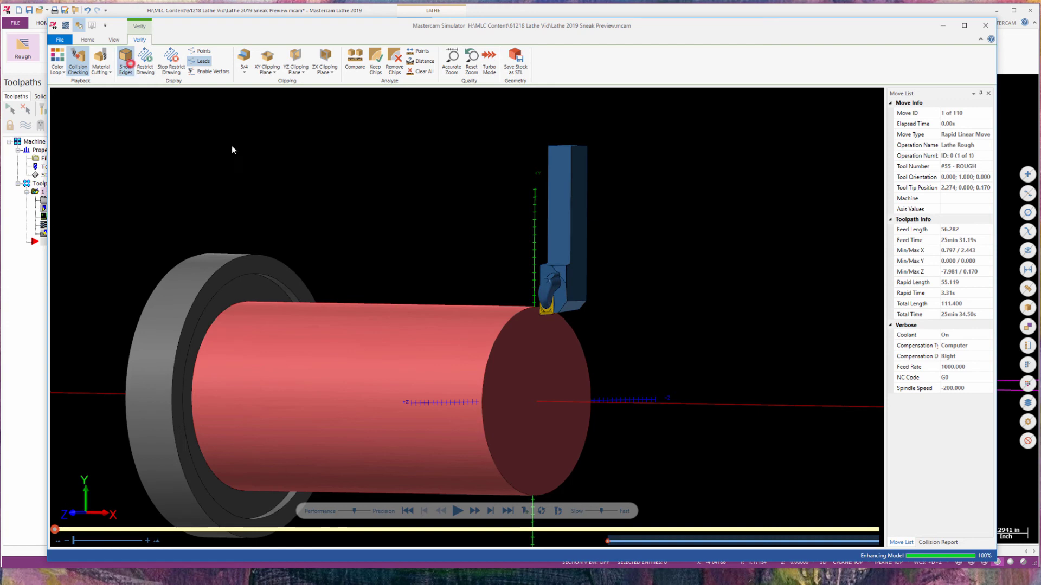
- Hide the wireframe, gnomon and axes in the simulation
left_click(88, 40)
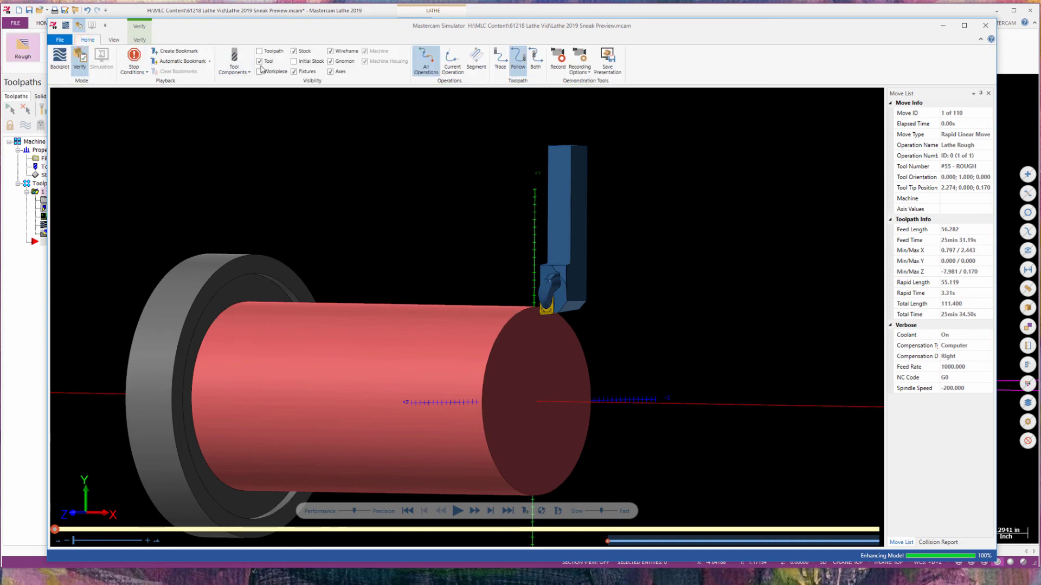
left_click(330, 61)
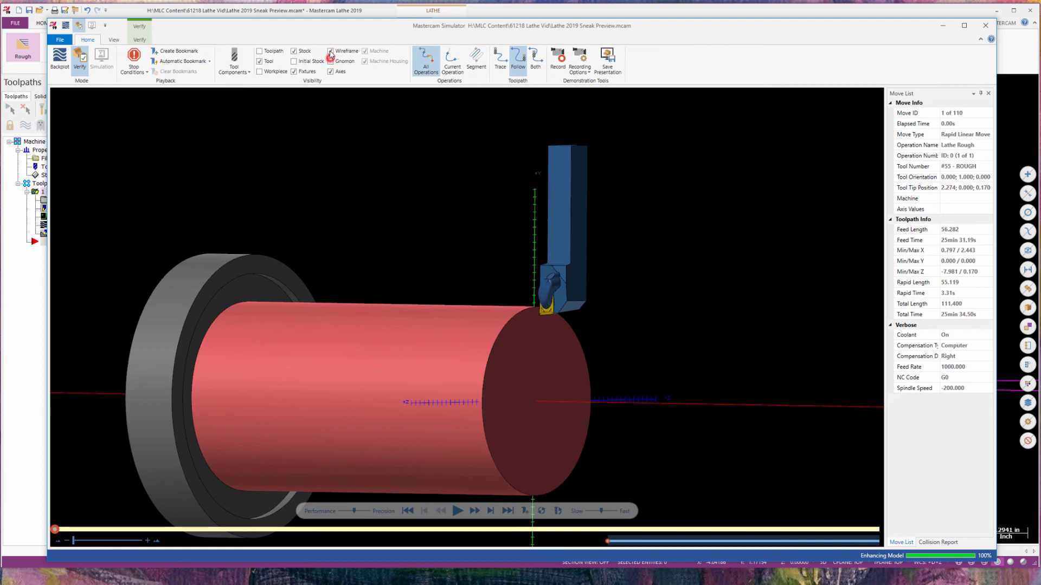
left_click(331, 71)
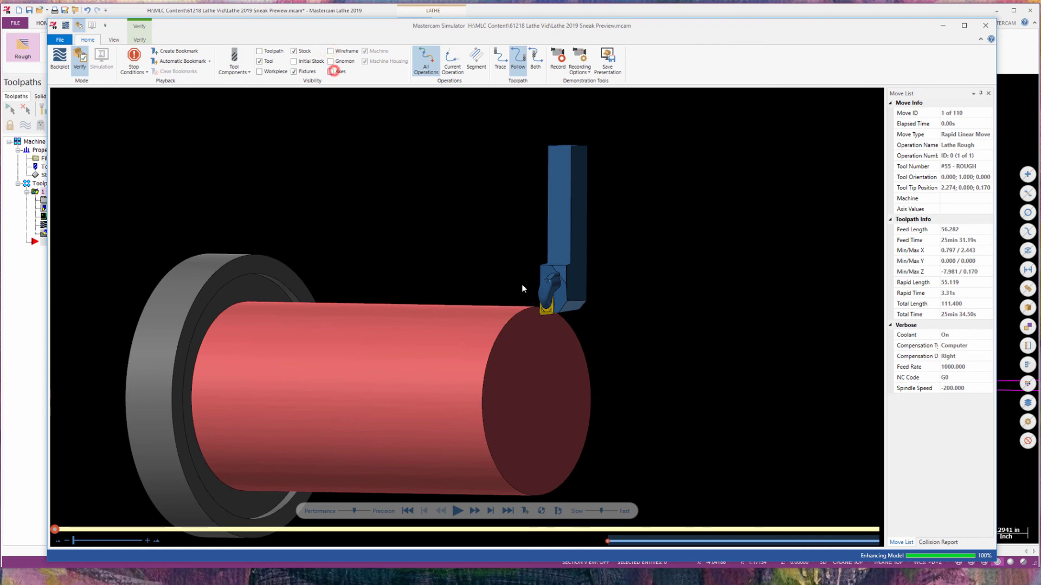
- Run the Lathe Rough verification, watch the ROUGH tool remove the stock, and close the simulator
left_click(600, 511)
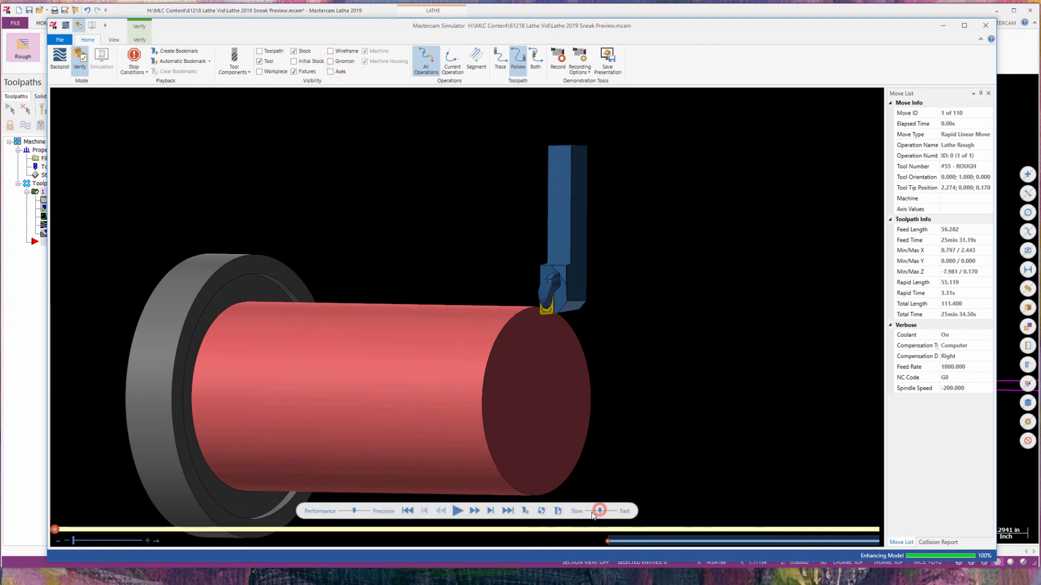
left_click(456, 512)
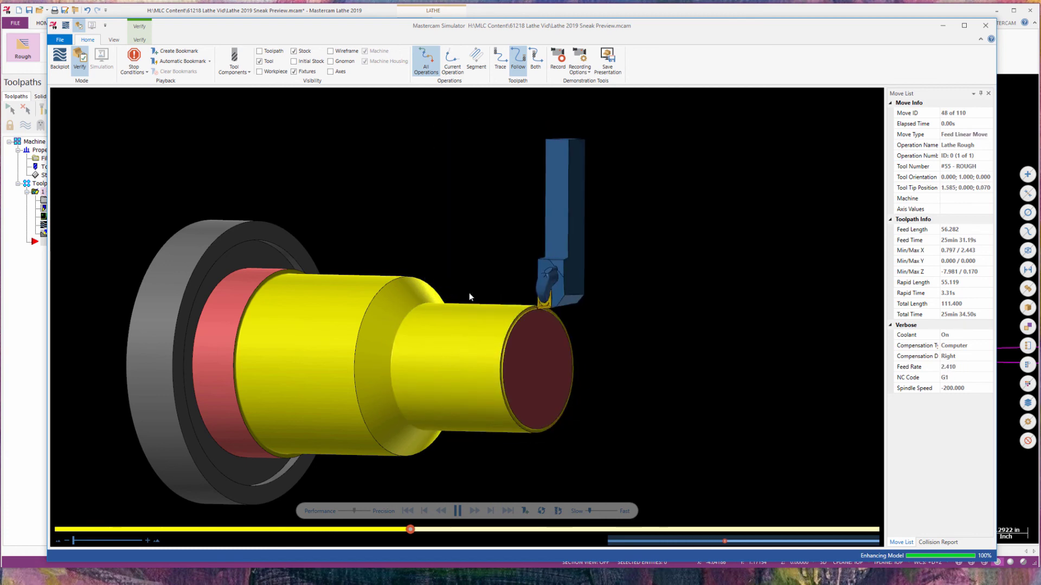
left_click(985, 26)
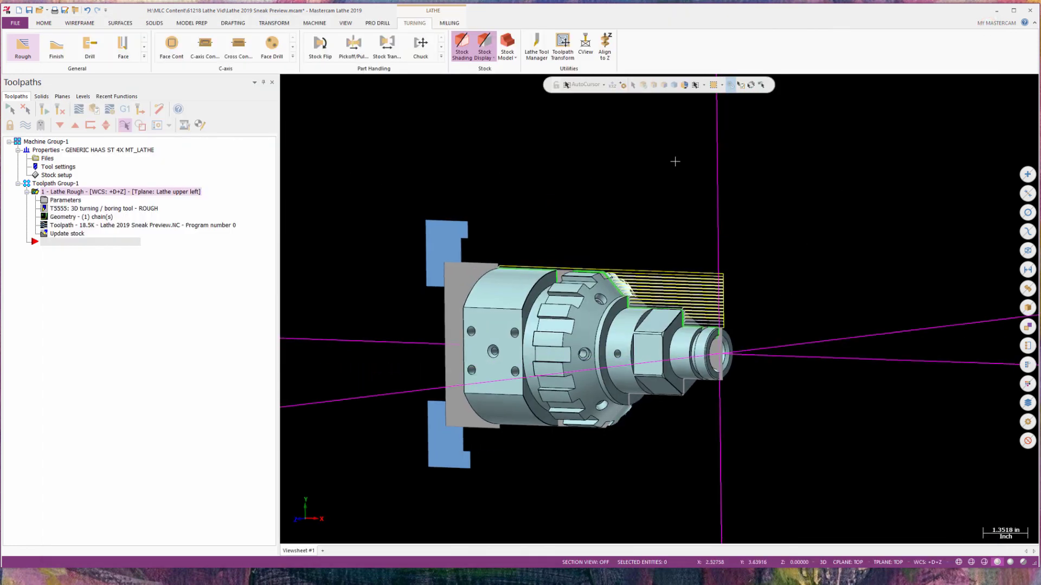
- Look at a blank new tool in the Tool Designer from the Lathe Tool Manager, and leave both without creating a tool
left_click(529, 55)
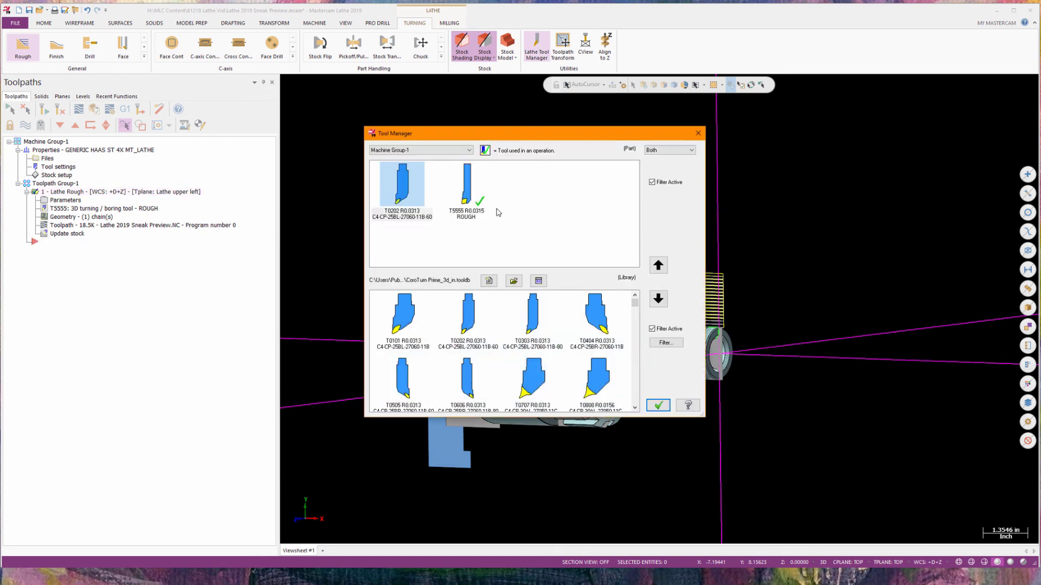
right_click(521, 179)
left_click(552, 185)
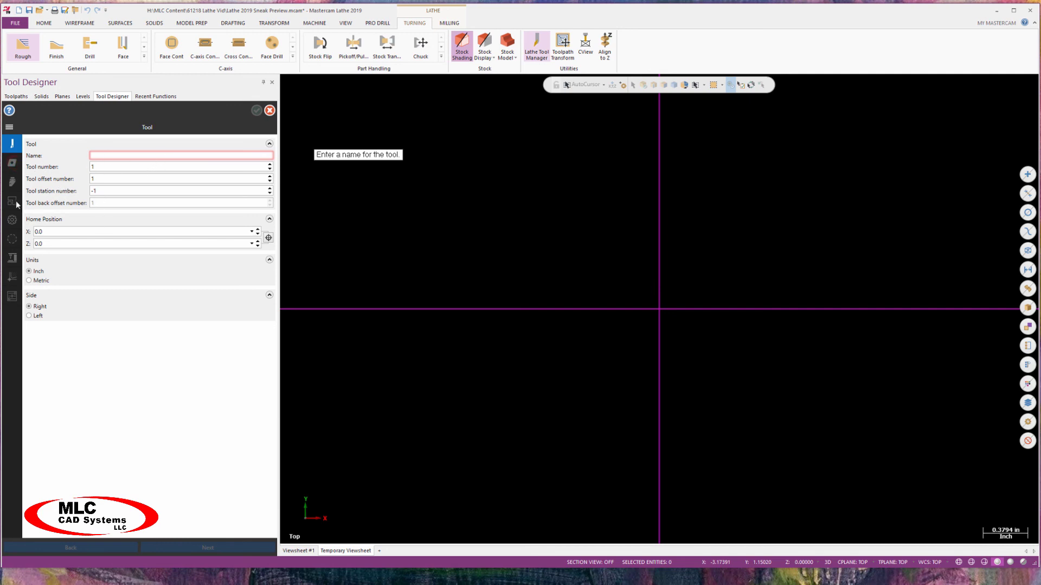
left_click(269, 110)
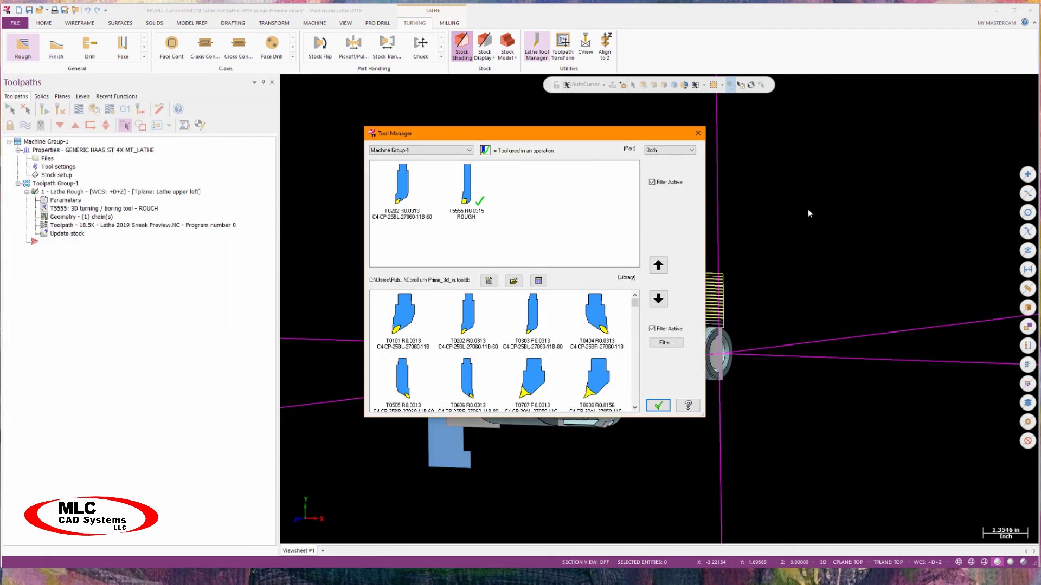
left_click_drag(599, 140, 560, 125)
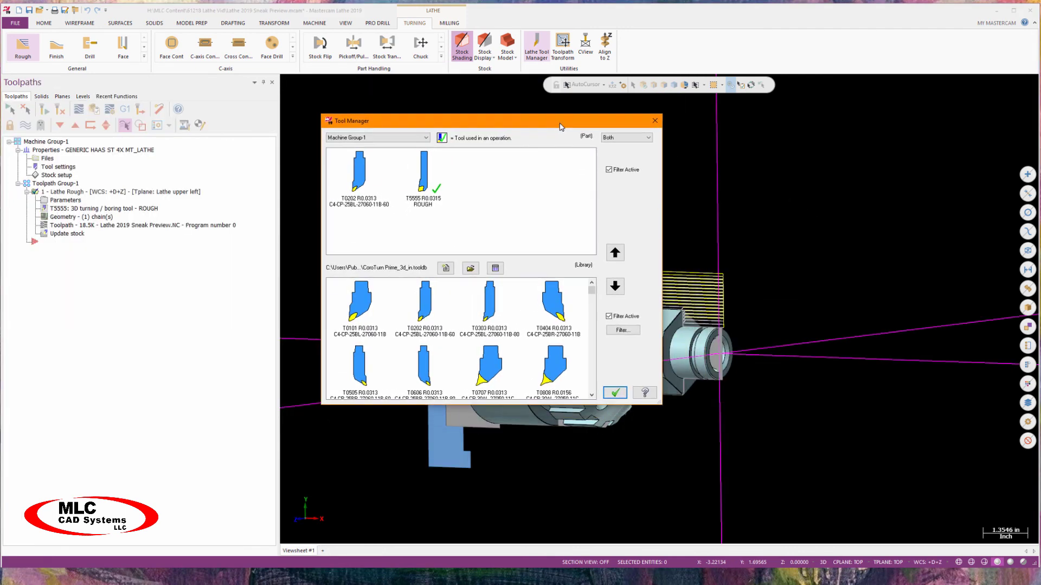
left_click(615, 392)
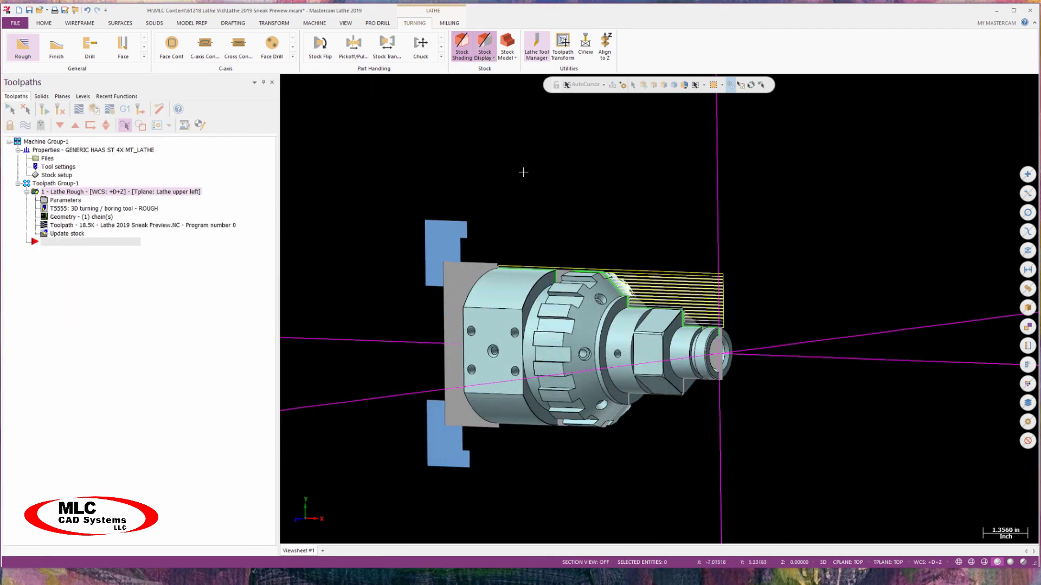
- View the part and its roughing toolpath from the Top view
right_click(523, 171)
left_click(542, 219)
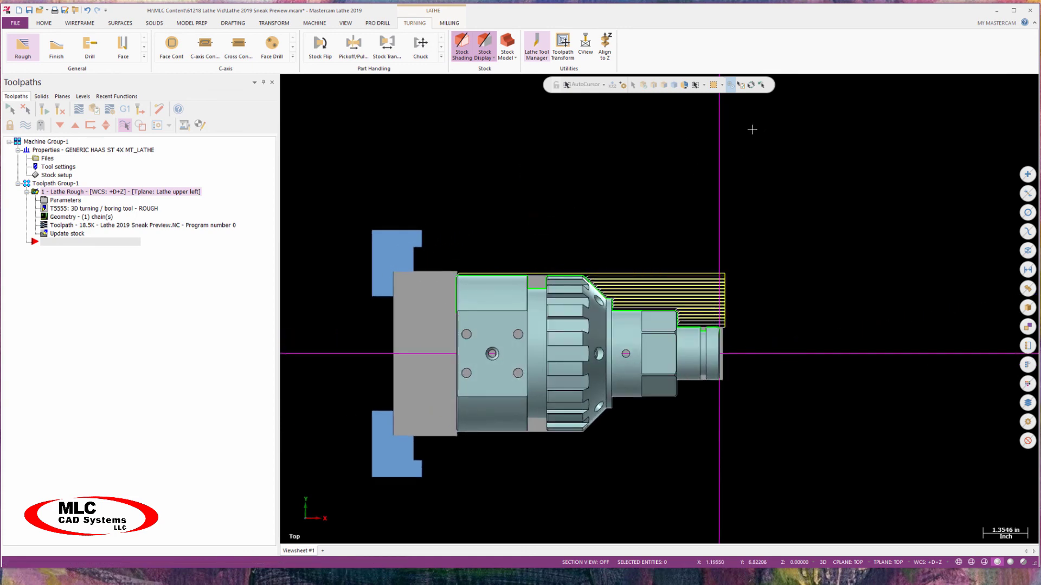
scroll(490, 471, "up", 2)
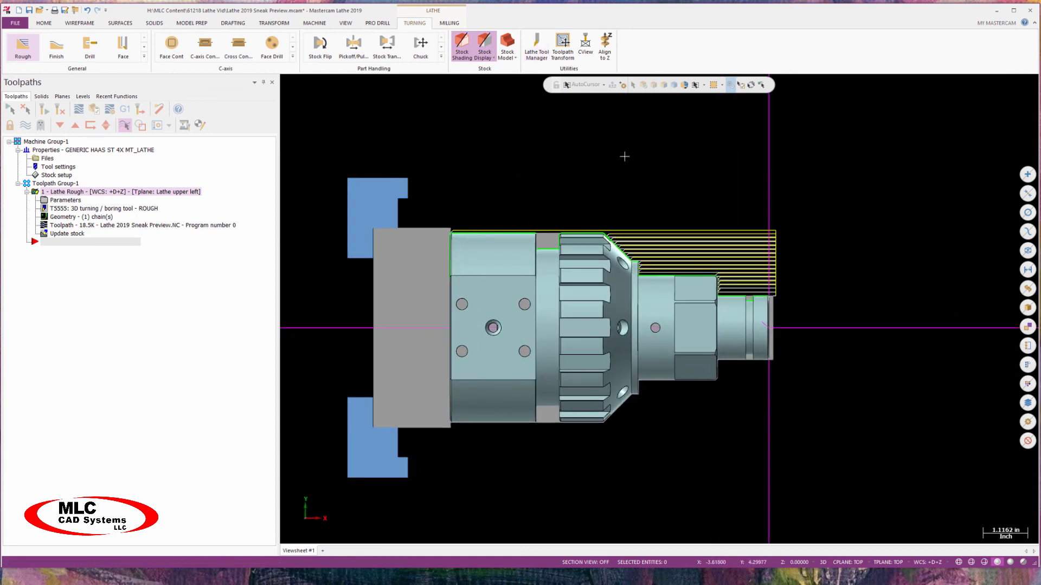